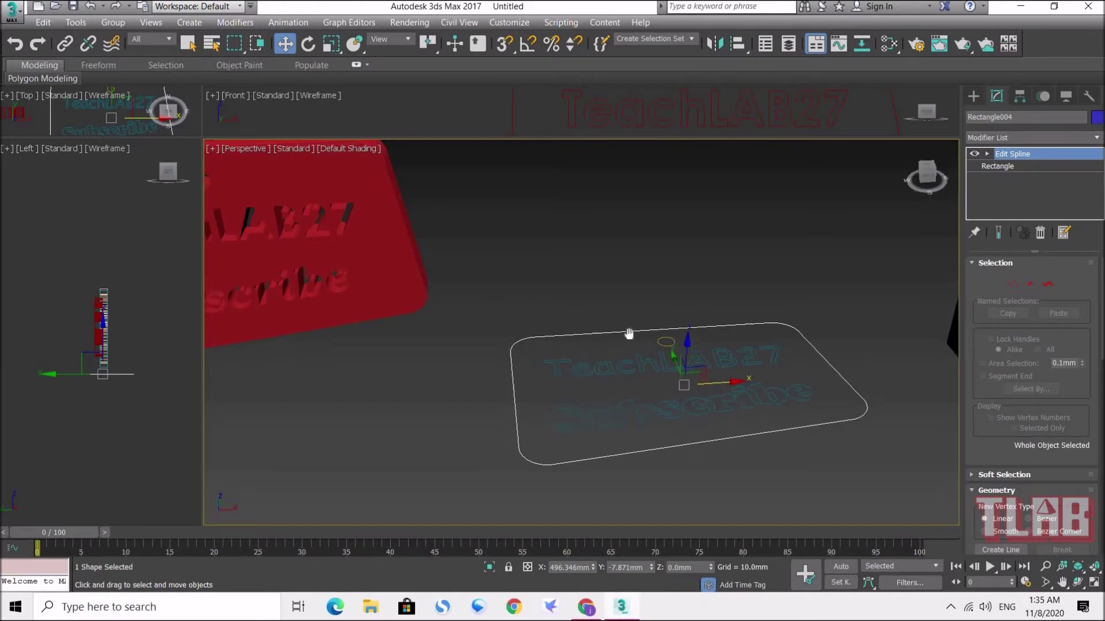
Attach the Subscribe text, the TeachLAB27 text and the small circle to the rounded rectangle's Edit Spline
middle_click_drag(587, 325, 713, 343)
middle_click_drag(793, 301, 512, 314)
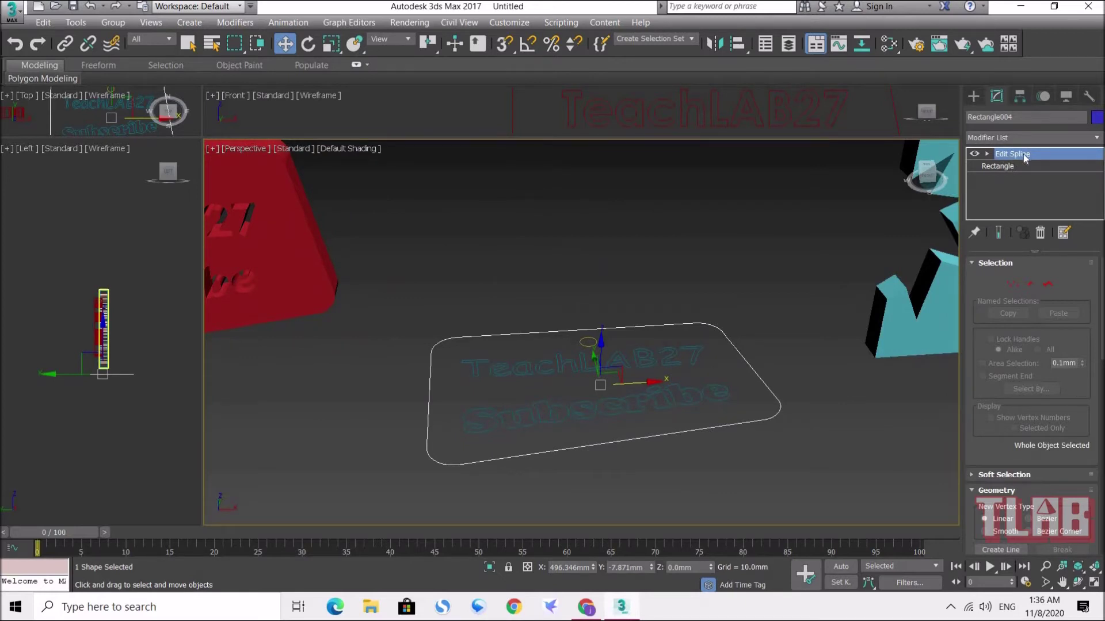
left_click_drag(985, 423, 987, 273)
left_click(1000, 419)
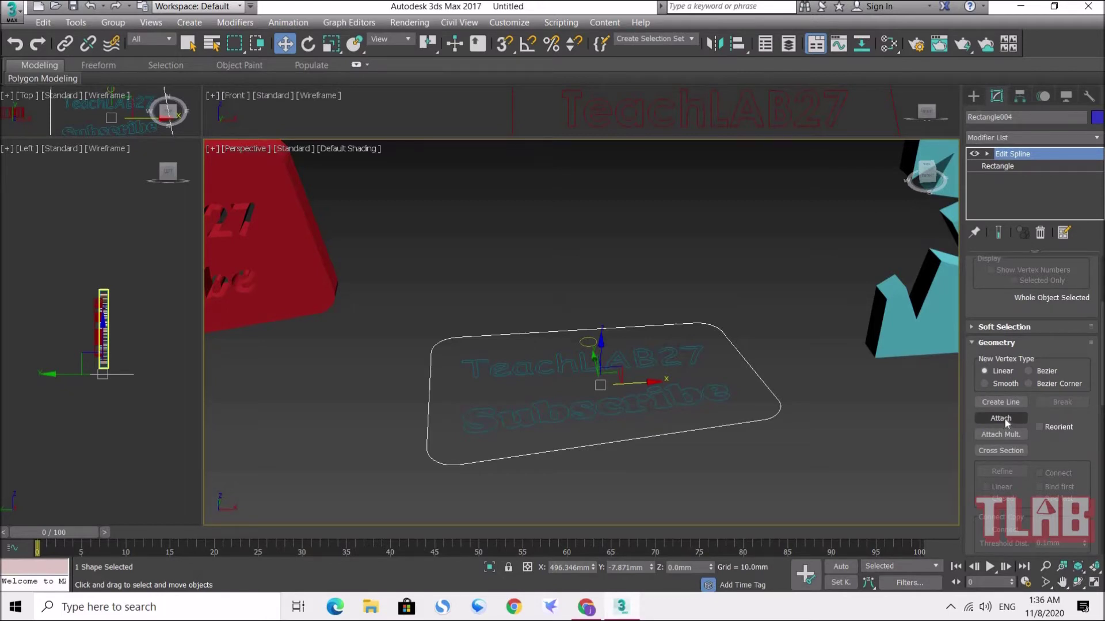
middle_click_drag(711, 343, 737, 412, "alt")
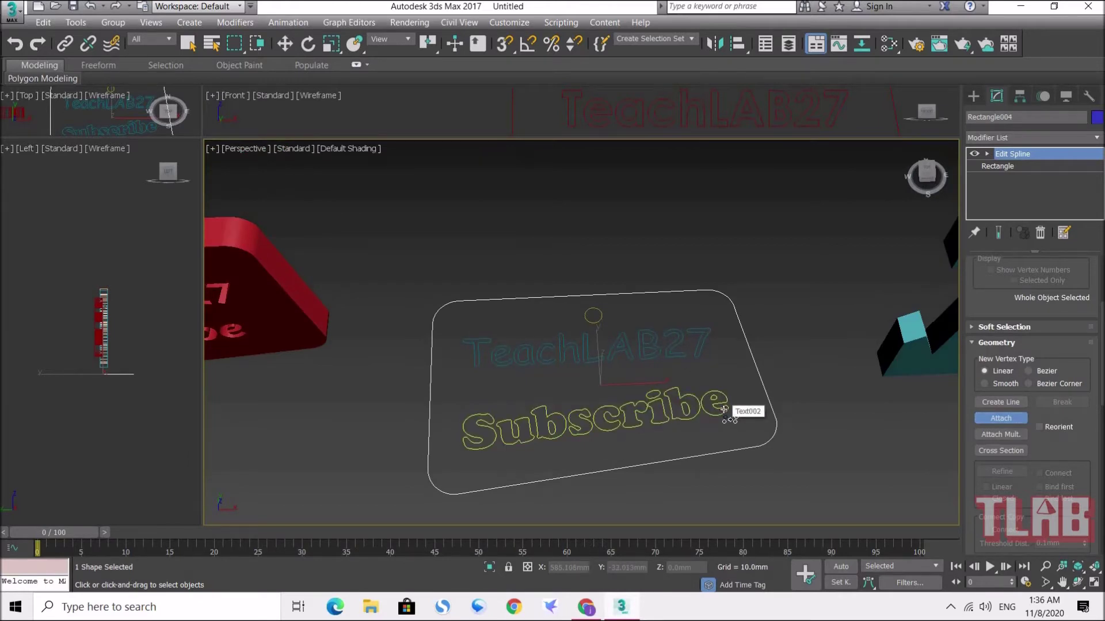
left_click(723, 411)
left_click(616, 333)
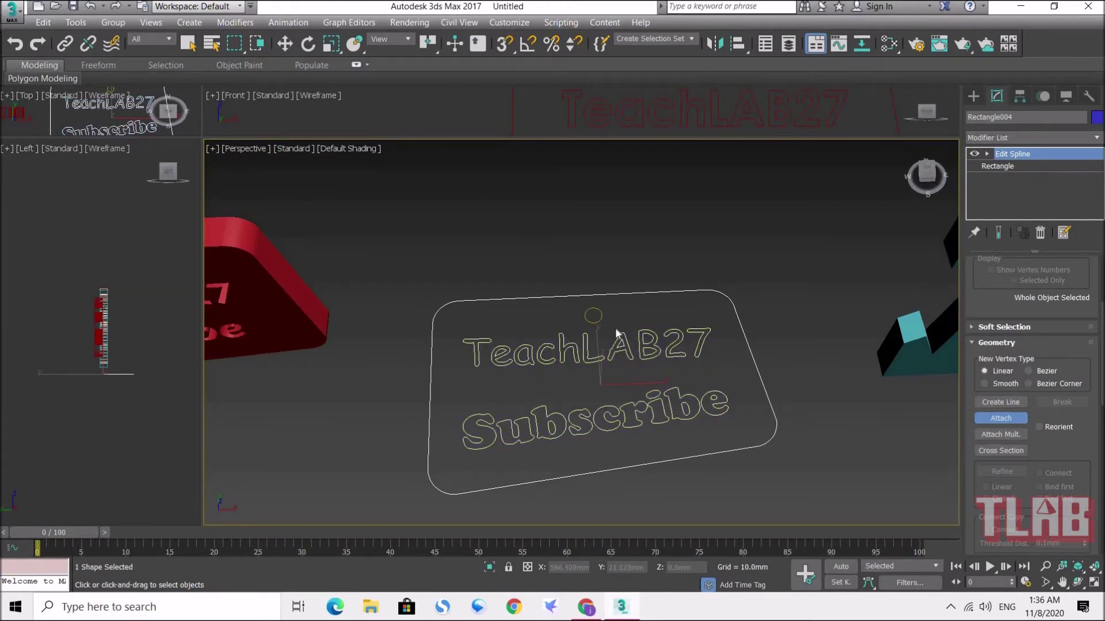
left_click(599, 322)
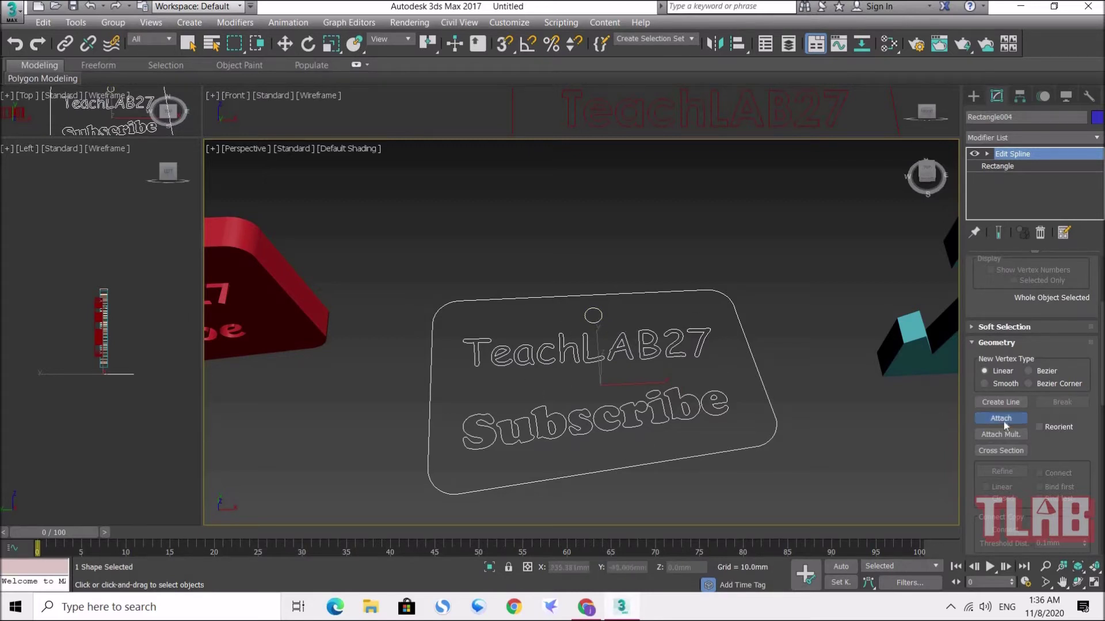
key("w")
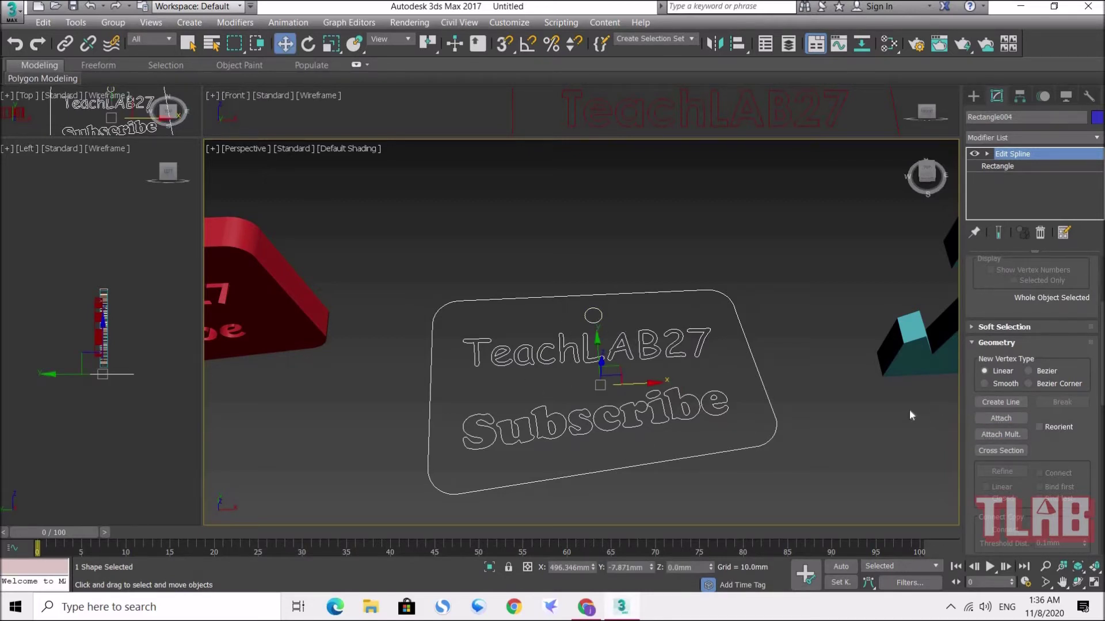
left_click(586, 411)
middle_click_drag(595, 383, 604, 368, "alt")
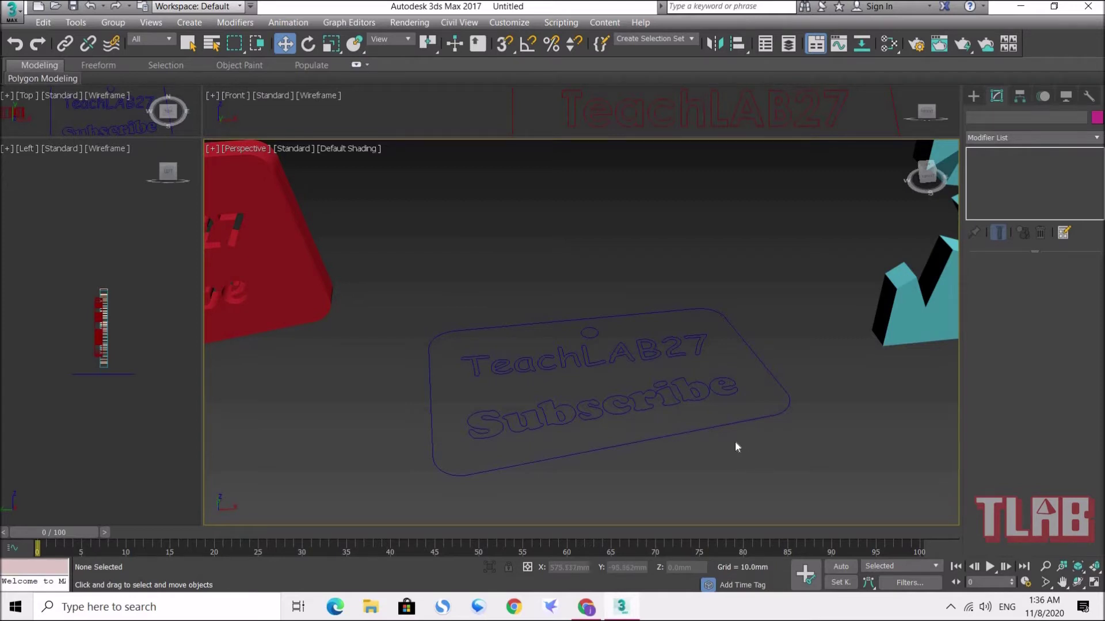
Apply an Extrude modifier with an amount of 20 mm to the combined sign outline
left_click_drag(649, 283, 575, 419)
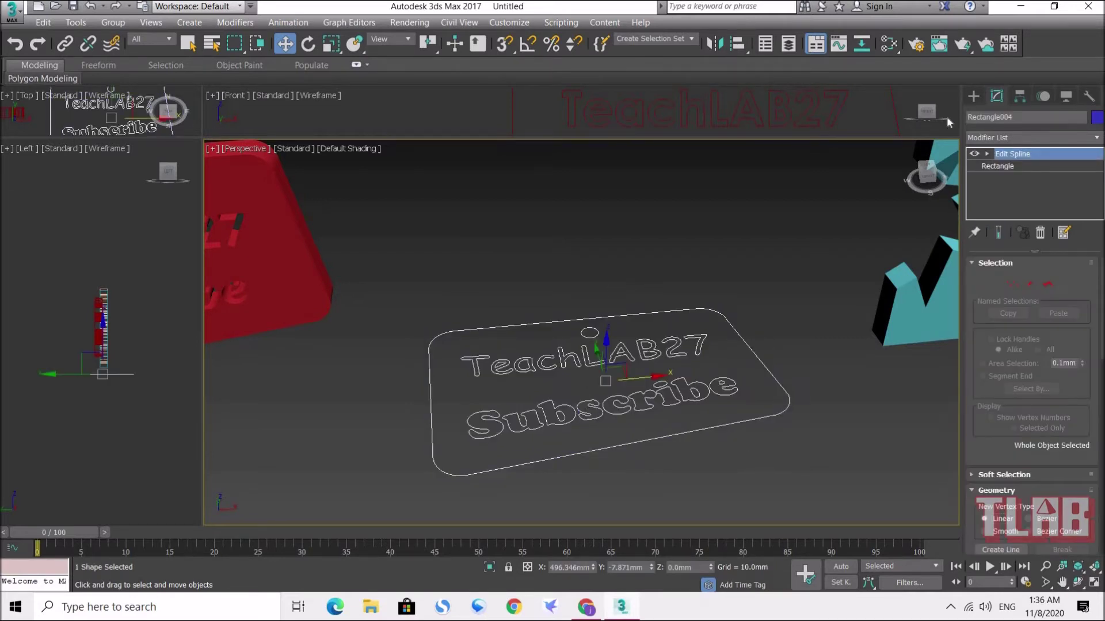
left_click(995, 139)
key("e")
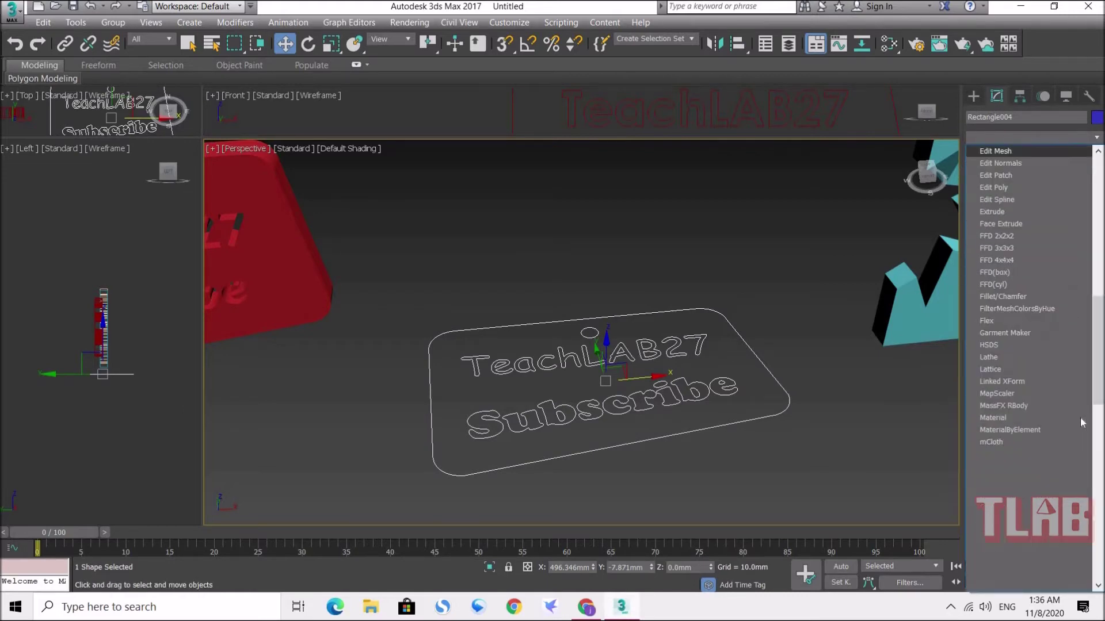
left_click(998, 211)
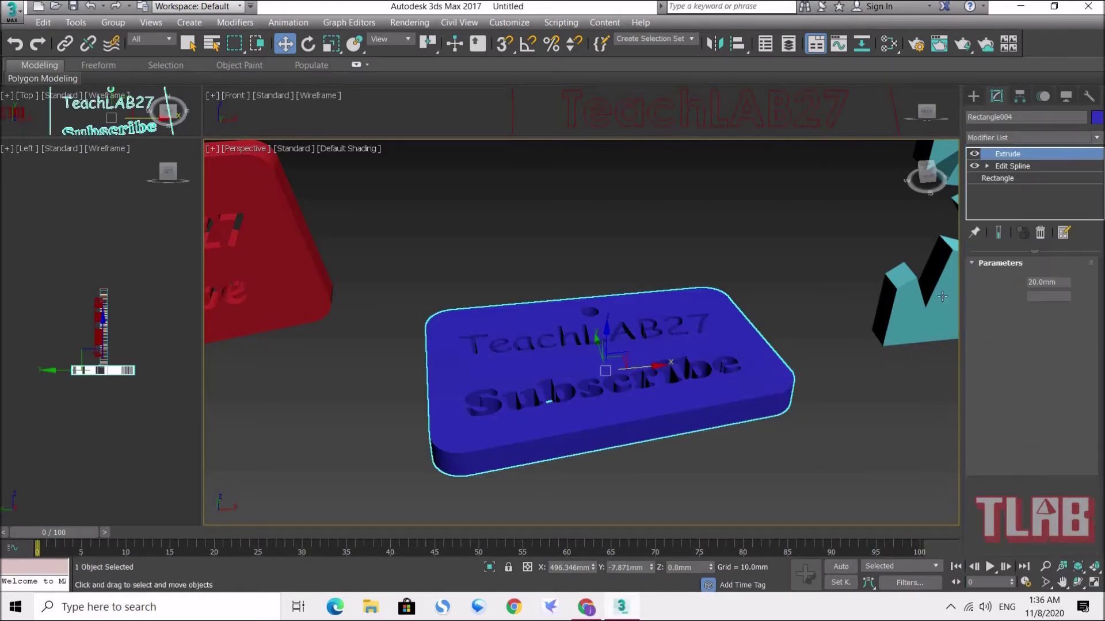
Reset the viewport layout to four equally sized views
middle_click_drag(651, 344, 664, 308, "alt")
scroll(663, 308, "down", 4)
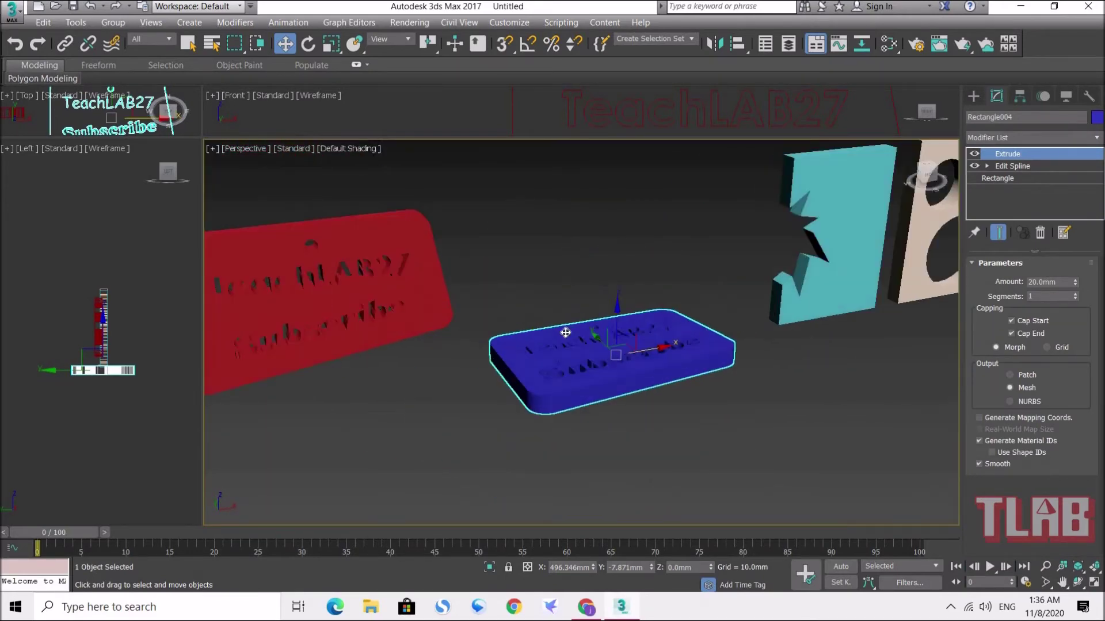
right_click(201, 136)
left_click(241, 129)
Rotate the blue sign upright by setting its absolute world X rotation to 90 degrees
middle_click_drag(657, 372, 713, 376)
left_click(661, 400)
middle_click_drag(611, 378, 633, 391, "alt")
middle_click_drag(747, 439, 788, 423, "alt")
left_click(792, 424)
scroll(792, 424, "up", 5)
scroll(730, 402, "down", 6)
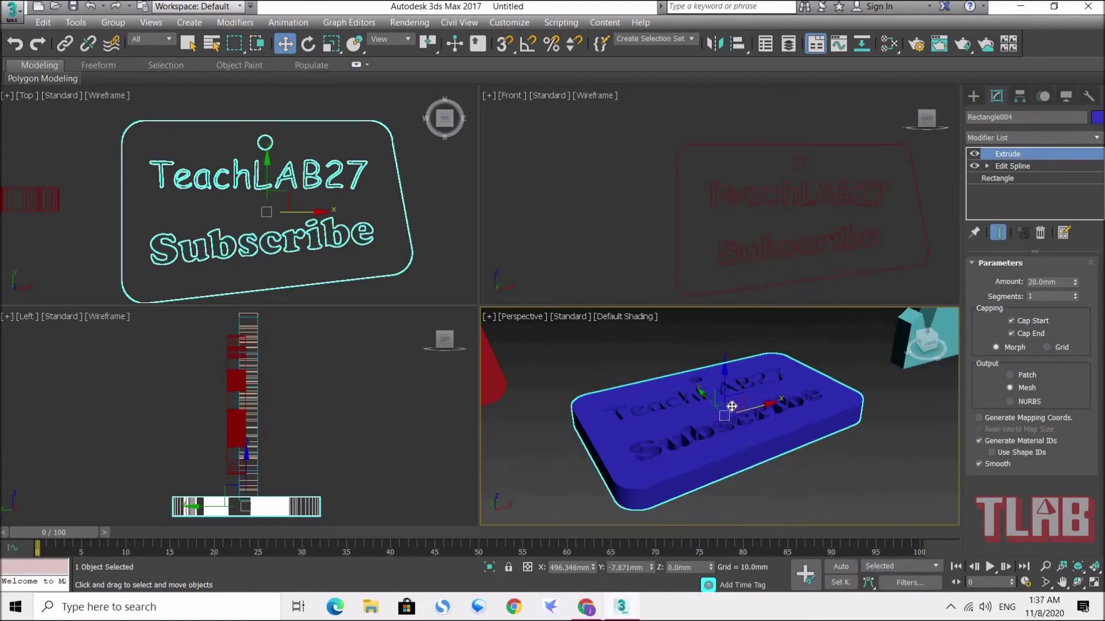
left_click(309, 44)
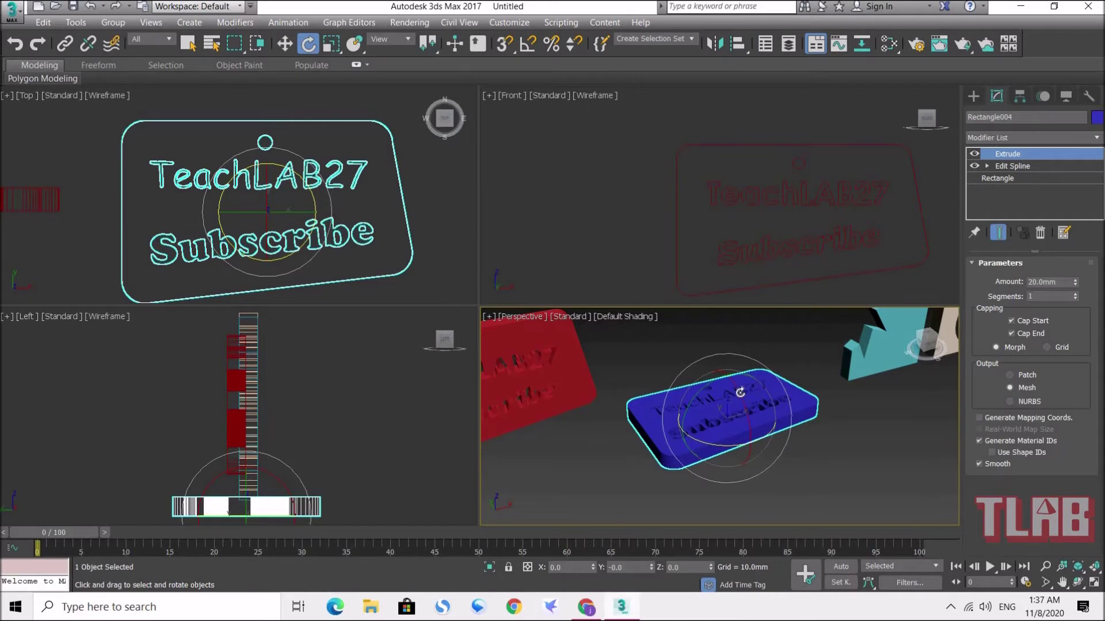
left_click_drag(742, 393, 746, 408)
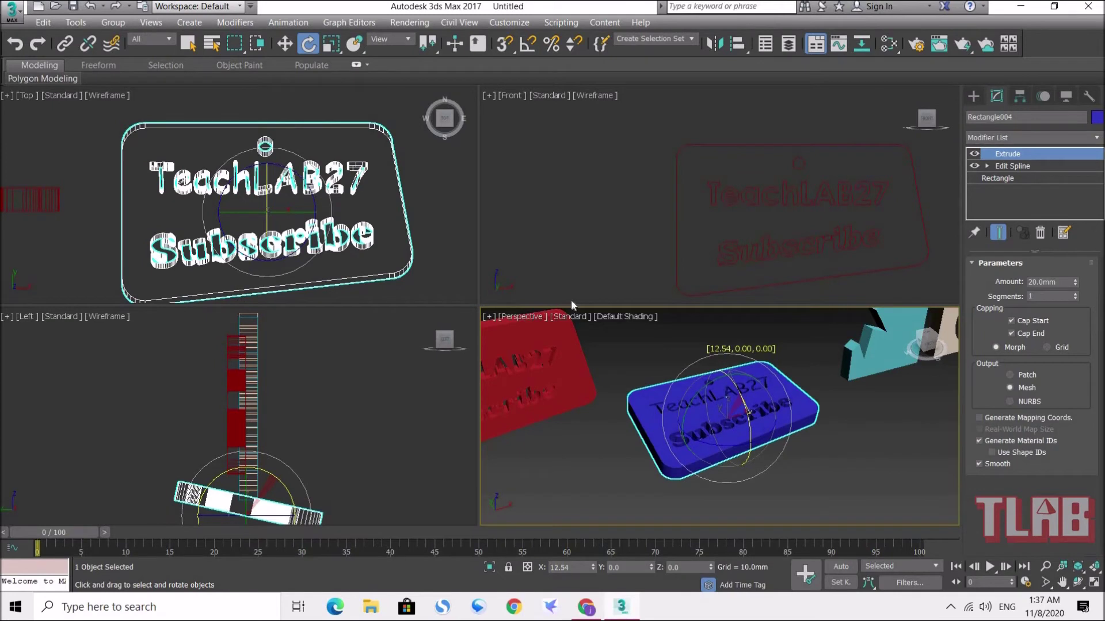
right_click(309, 44)
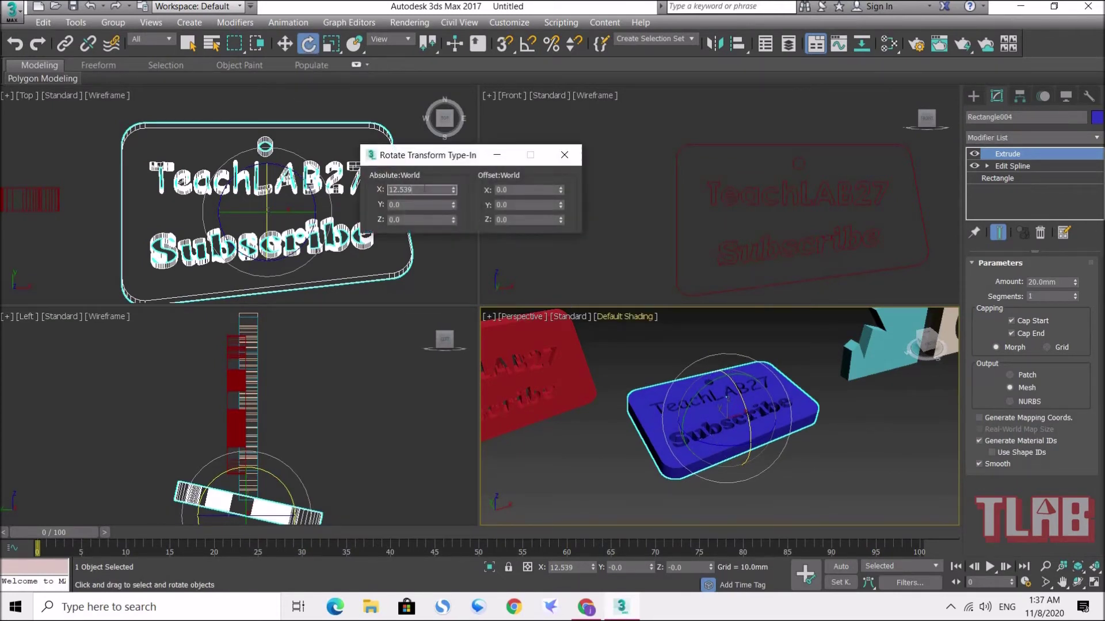
key("Return")
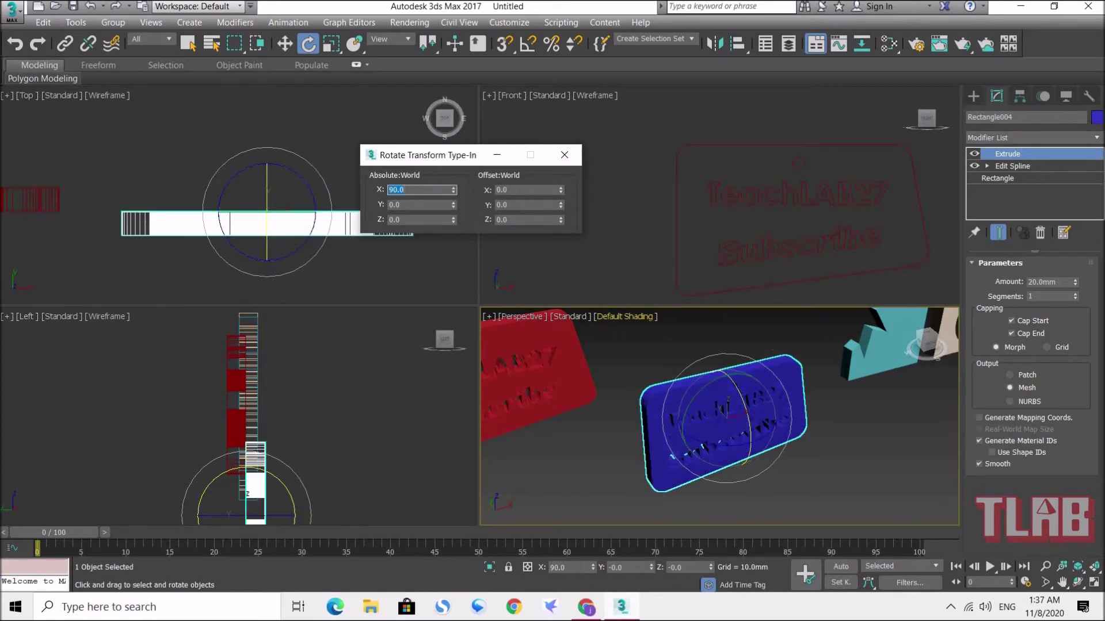
key("Escape")
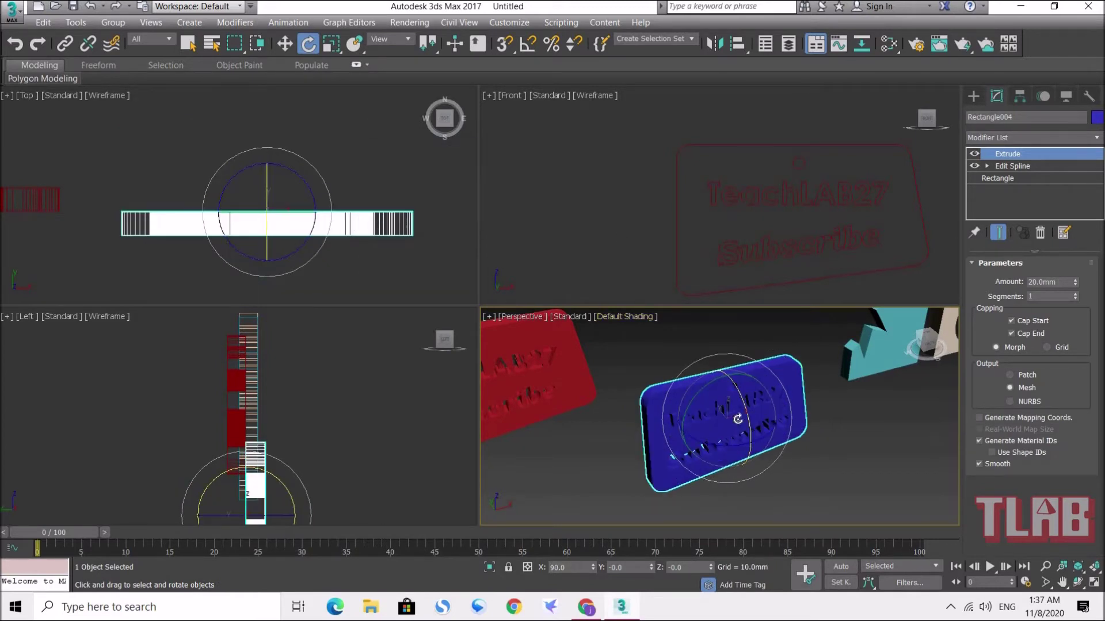
Move the upright blue sign up along Z to about 115.3 mm, level with the other plates
key("w")
middle_click_drag(752, 440, 728, 421, "alt")
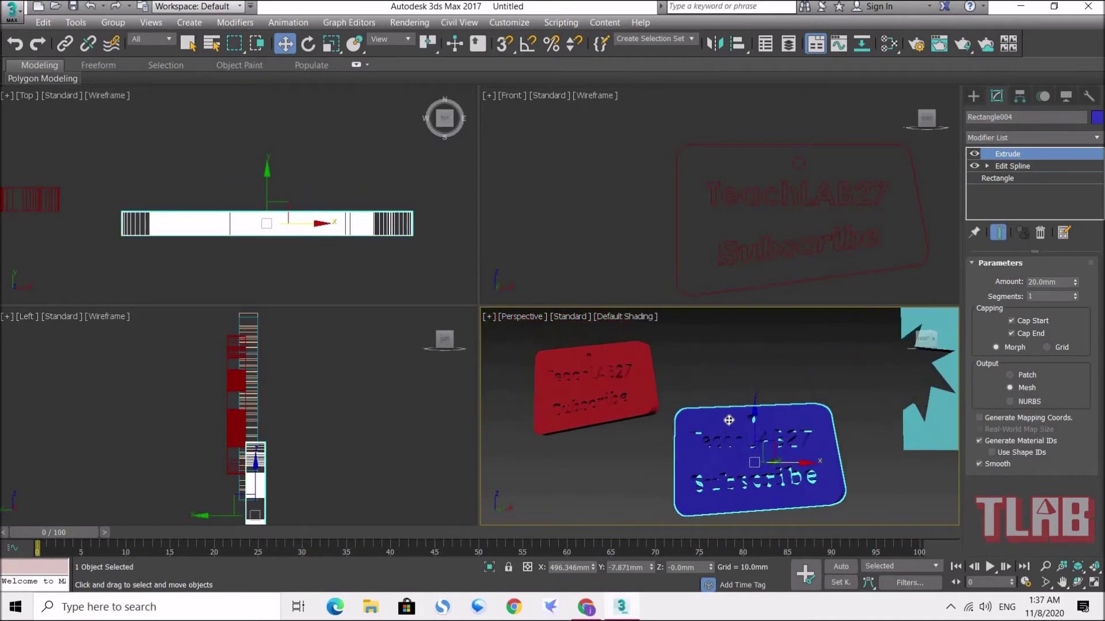
left_click_drag(755, 418, 657, 390)
middle_click_drag(657, 390, 690, 425, "alt")
left_click(686, 418)
Select both the blue and the red TeachLAB27 signs and hide them
middle_click_drag(782, 419, 668, 424)
scroll(651, 407, "down", 3)
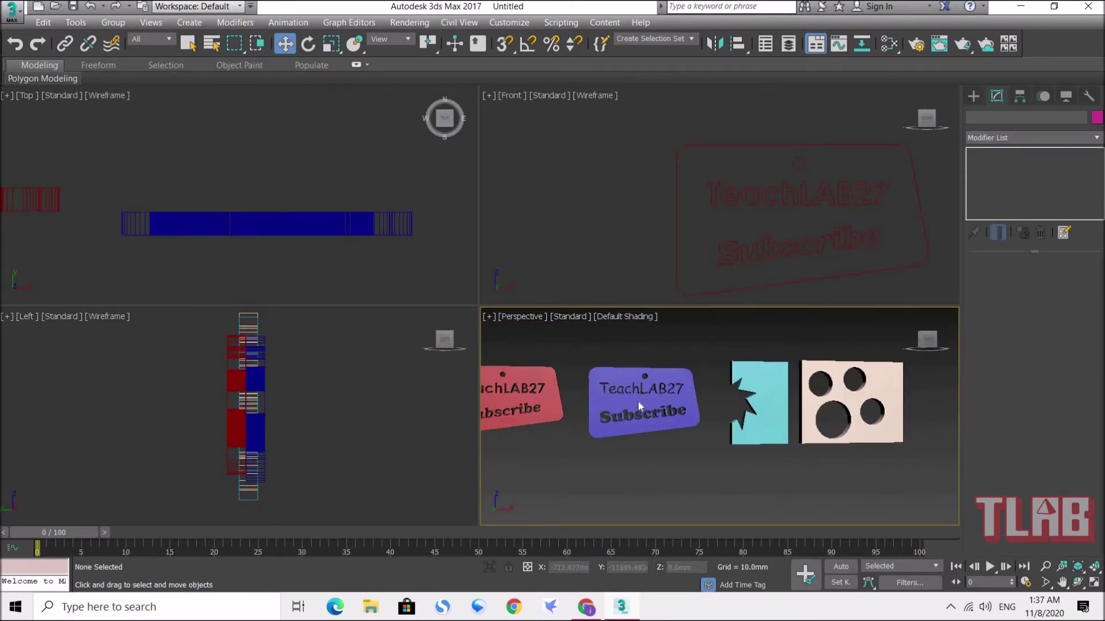
left_click(627, 393)
middle_click_drag(627, 393, 705, 397)
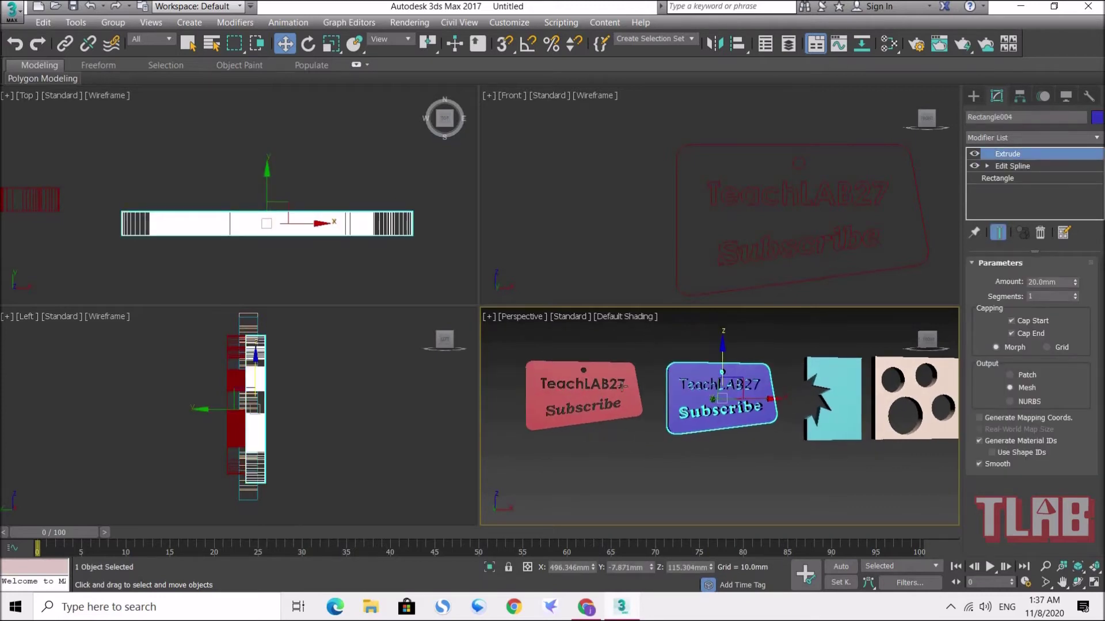
left_click(621, 386, "ctrl")
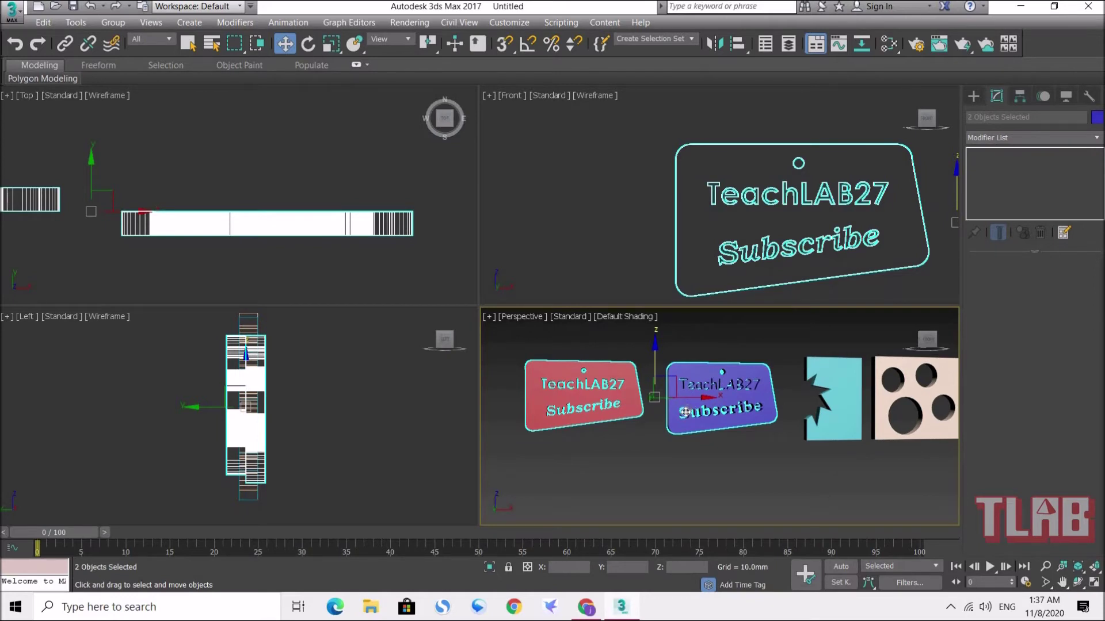
right_click(687, 365)
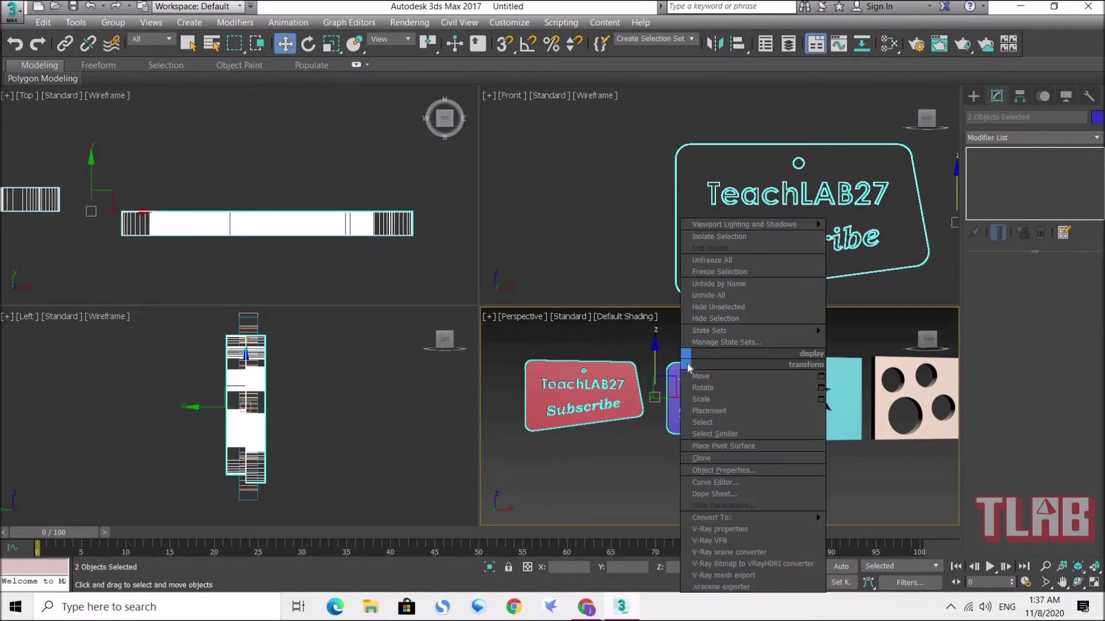
left_click(739, 322)
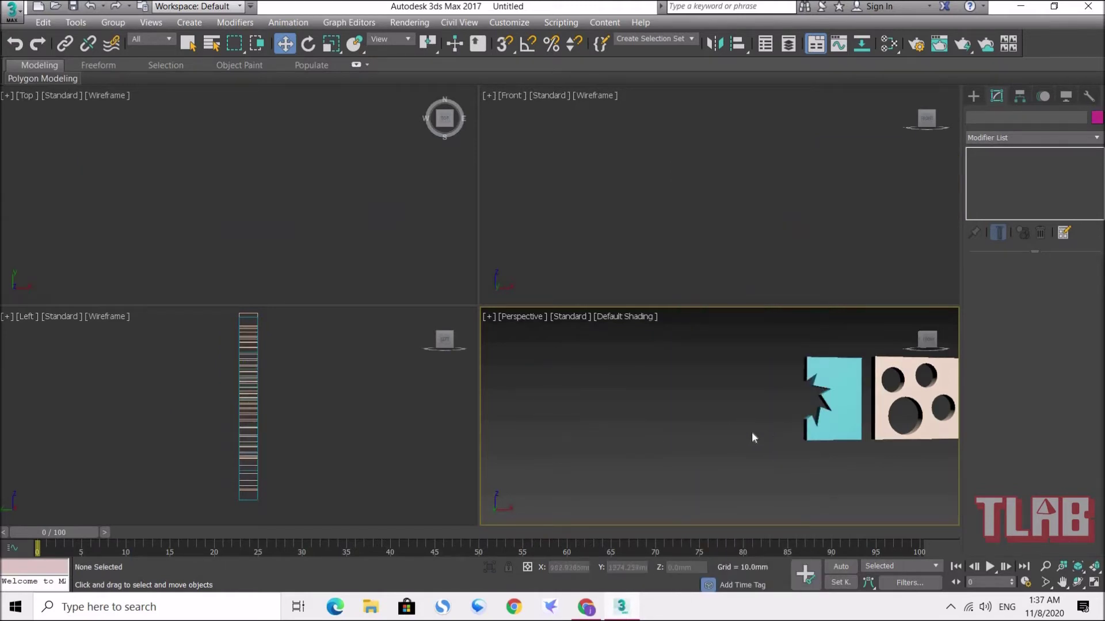
Frame the remaining cyan plate and perforated beige plate in the Top, Left and Front viewports
scroll(751, 432, "up", 5)
scroll(640, 438, "down", 6)
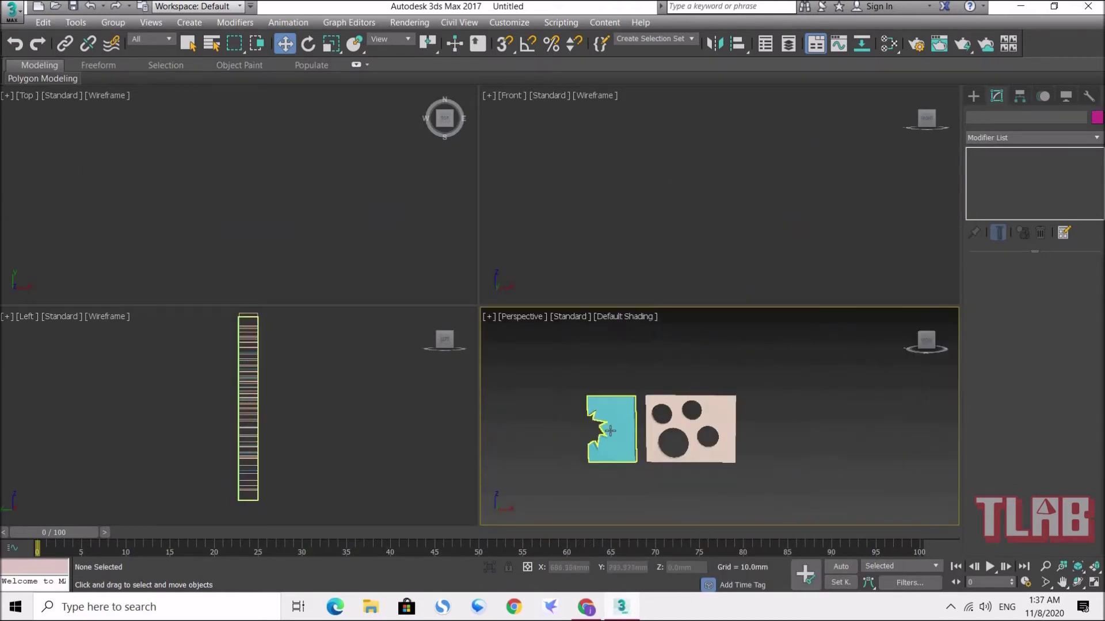
scroll(606, 430, "up", 2)
left_click(422, 273)
key("z")
left_click(548, 263)
left_click(357, 409)
key("z")
left_click(537, 270)
key("z")
left_click(527, 407)
left_click(620, 424)
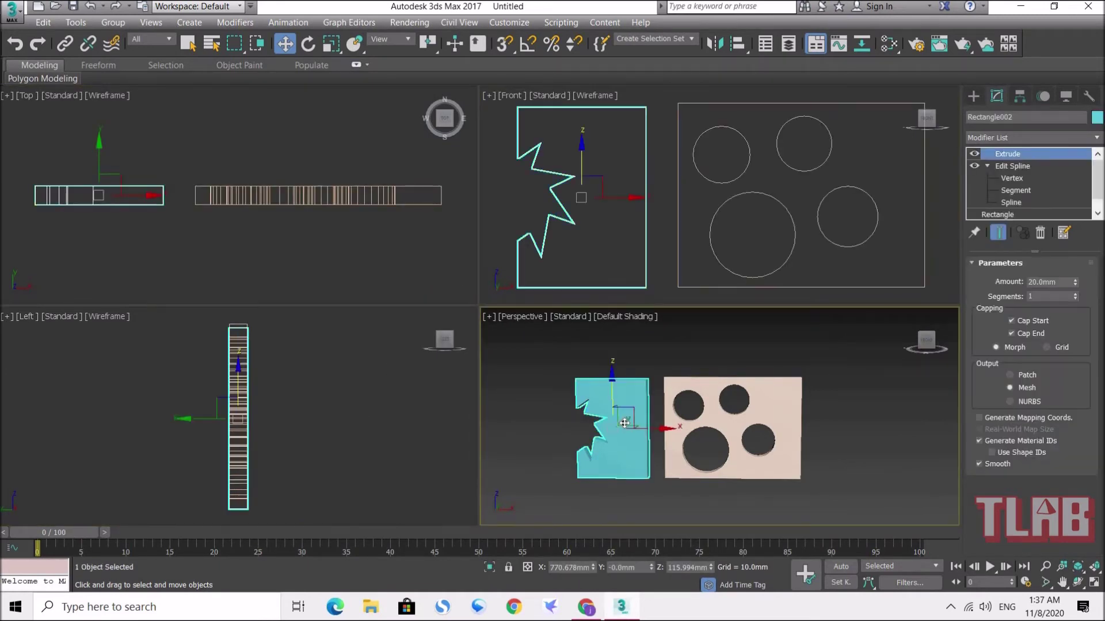
left_click(375, 259)
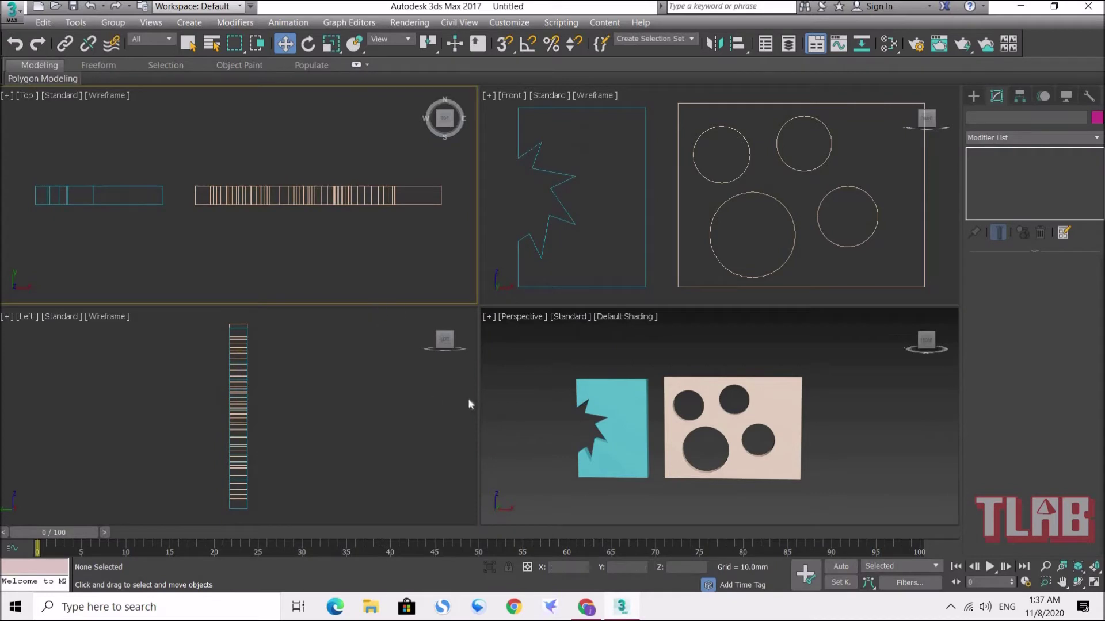
Move the beige plate along X to about 1094.5 mm and shift the cyan plate away from it along X
left_click(623, 416)
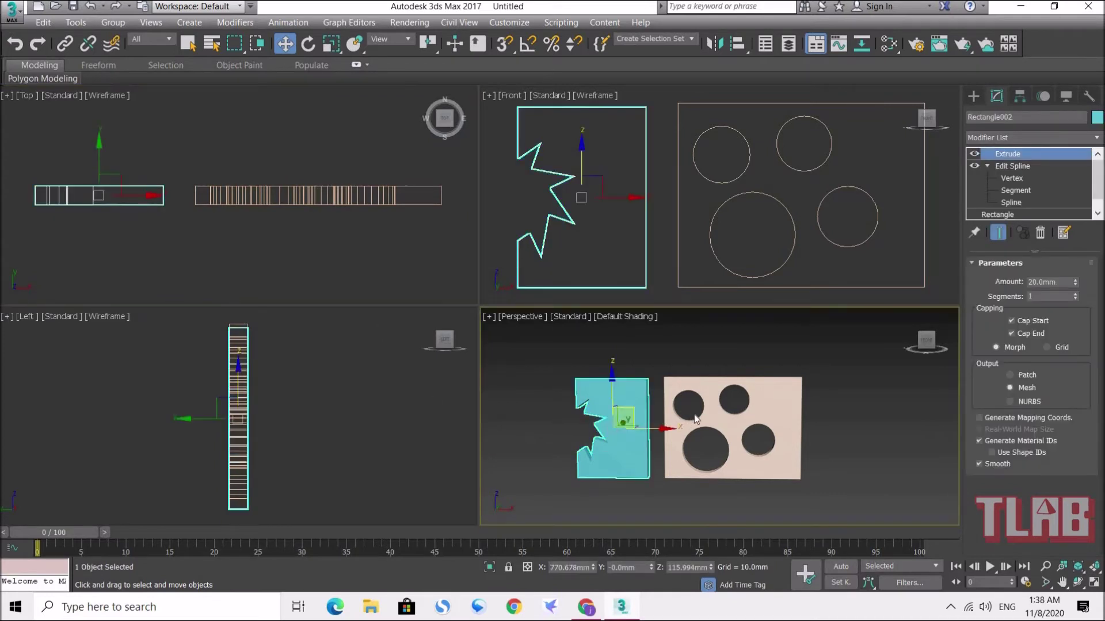
left_click(779, 396)
left_click_drag(802, 428, 845, 428)
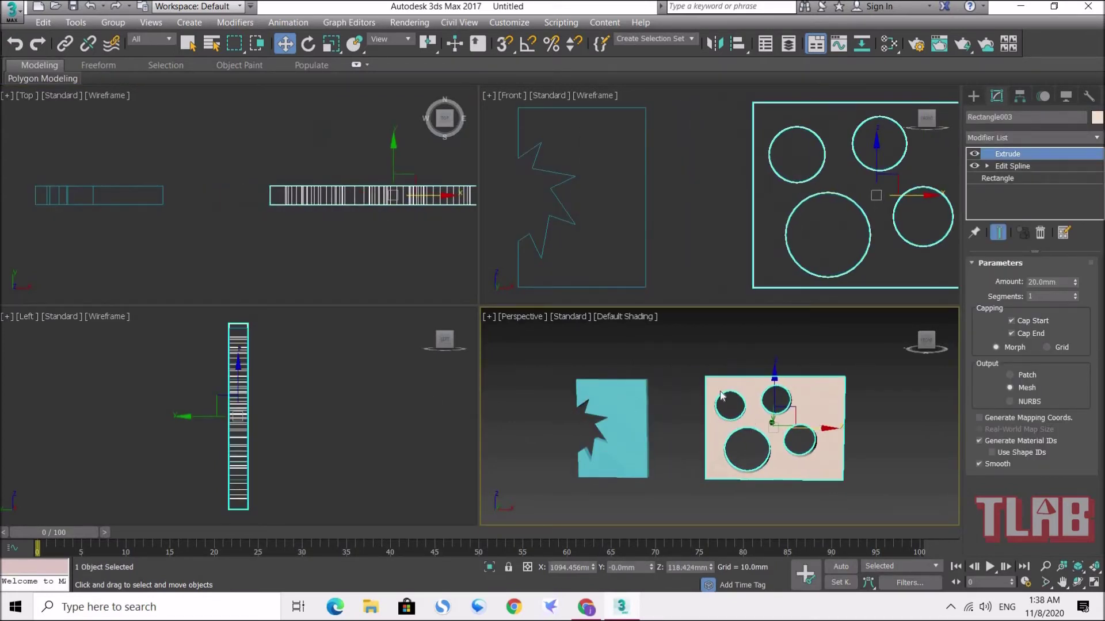
left_click(605, 409)
left_click_drag(649, 425, 529, 418)
Draw a rectangle spline about 196 mm long and 230 mm wide beside the perforated plate in the Top view
left_click(802, 420)
middle_click_drag(767, 211, 570, 210)
middle_click_drag(371, 202, 163, 210)
middle_click_drag(611, 180, 612, 184)
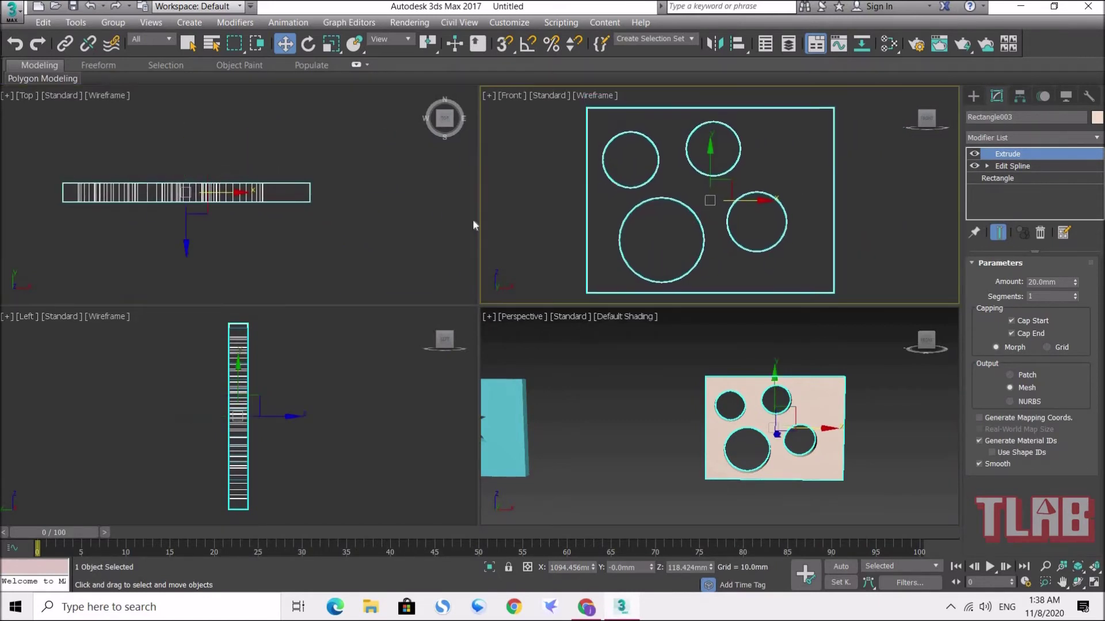
middle_click_drag(296, 222, 257, 216)
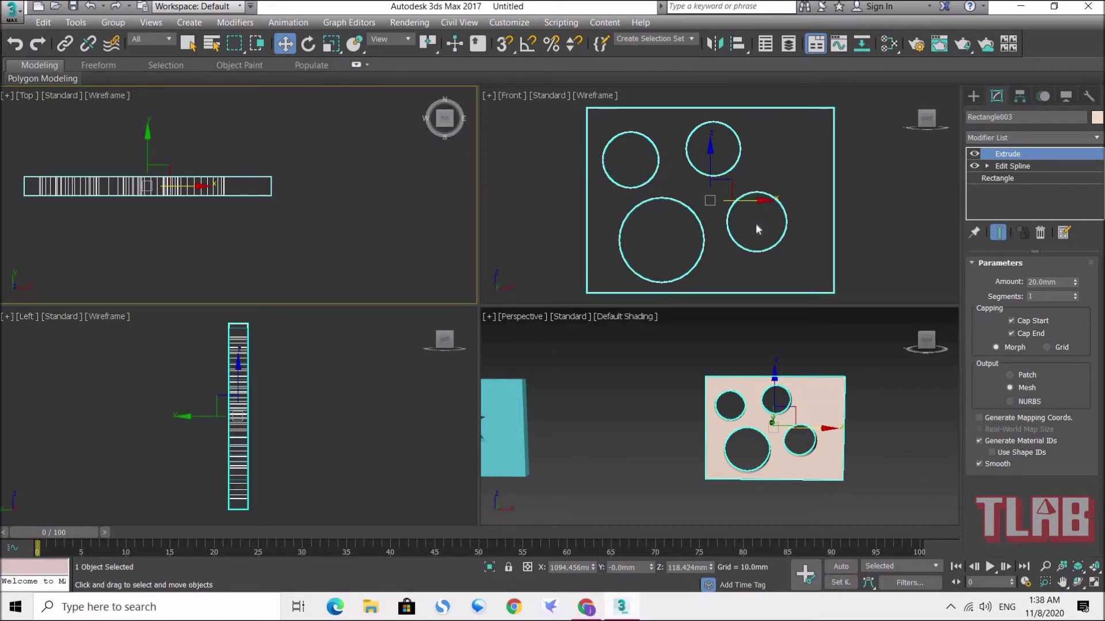
left_click(973, 96)
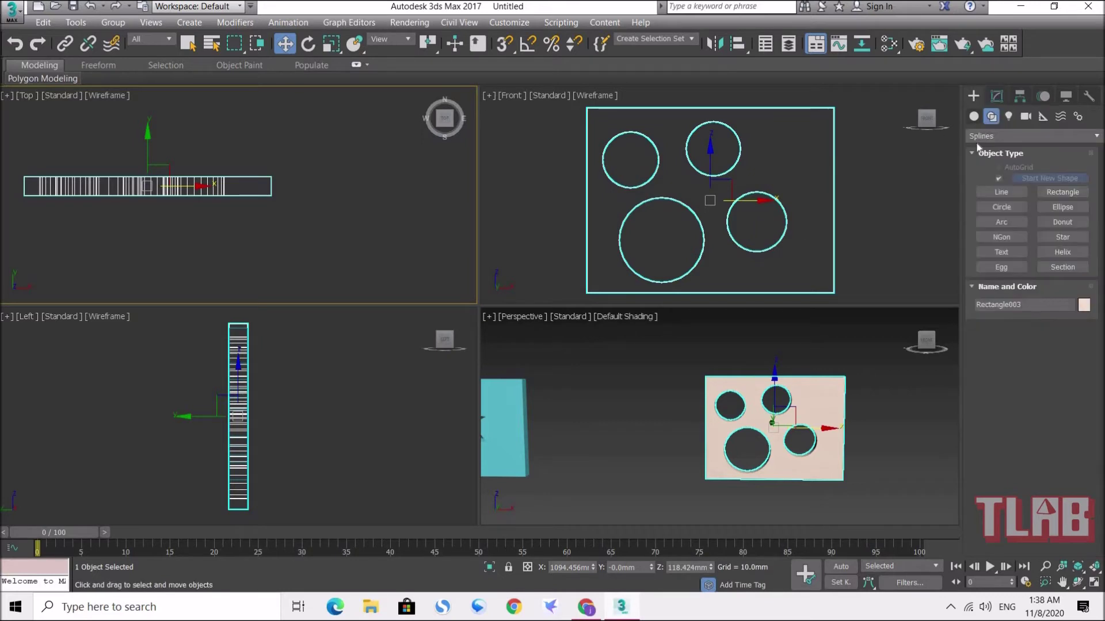
left_click(1053, 192)
left_click(1062, 192)
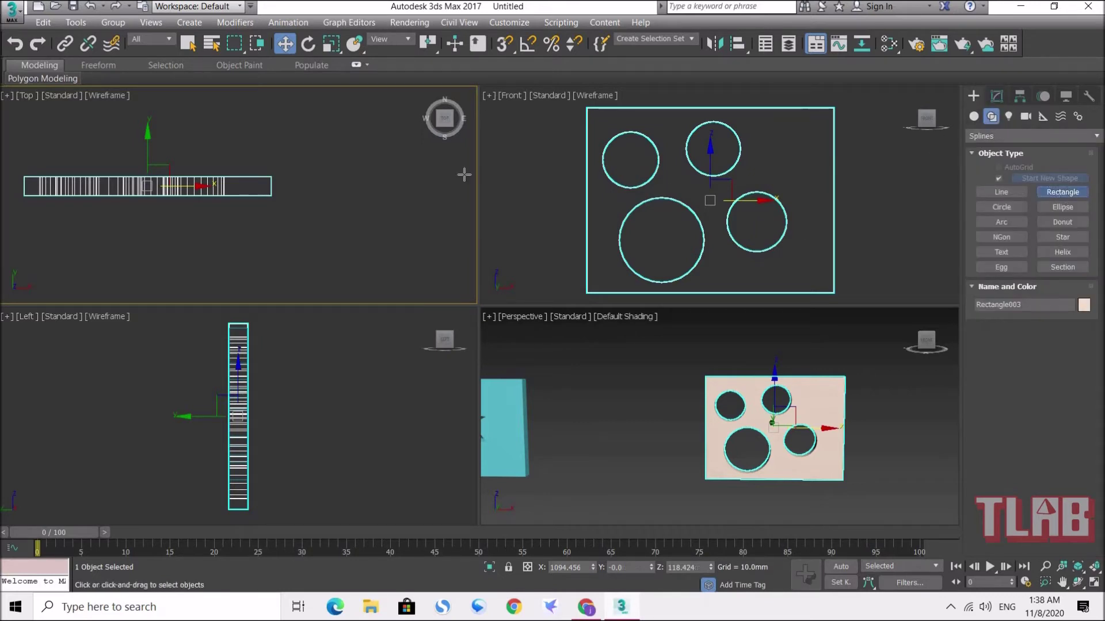
middle_click_drag(296, 168, 205, 121)
left_click_drag(194, 110, 404, 288)
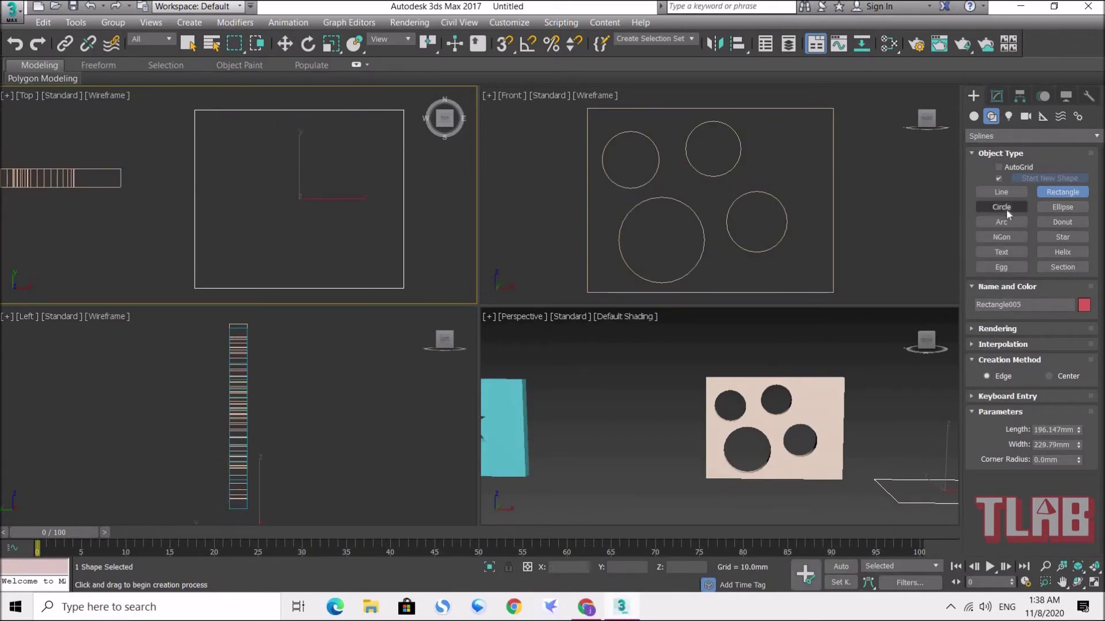
Draw four separate circles inside the new rectangle in the Top view, giving the lower-left one a radius of about 45 mm
left_click(1004, 208)
left_click_drag(255, 159, 265, 179)
left_click_drag(340, 155, 353, 180)
left_click_drag(327, 215, 349, 237)
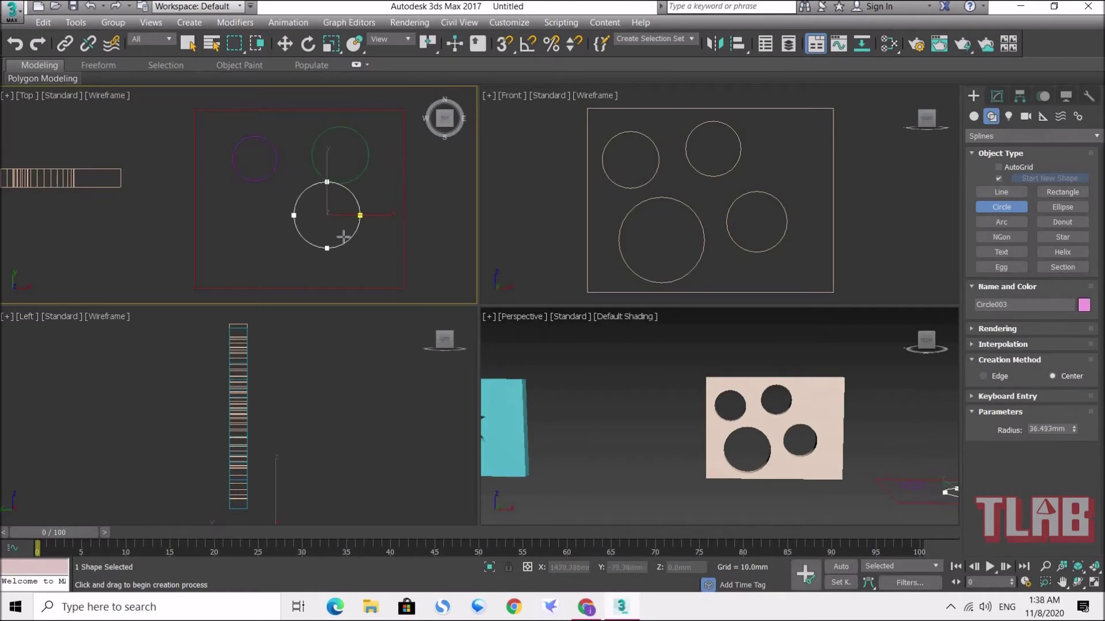
left_click_drag(243, 224, 267, 254)
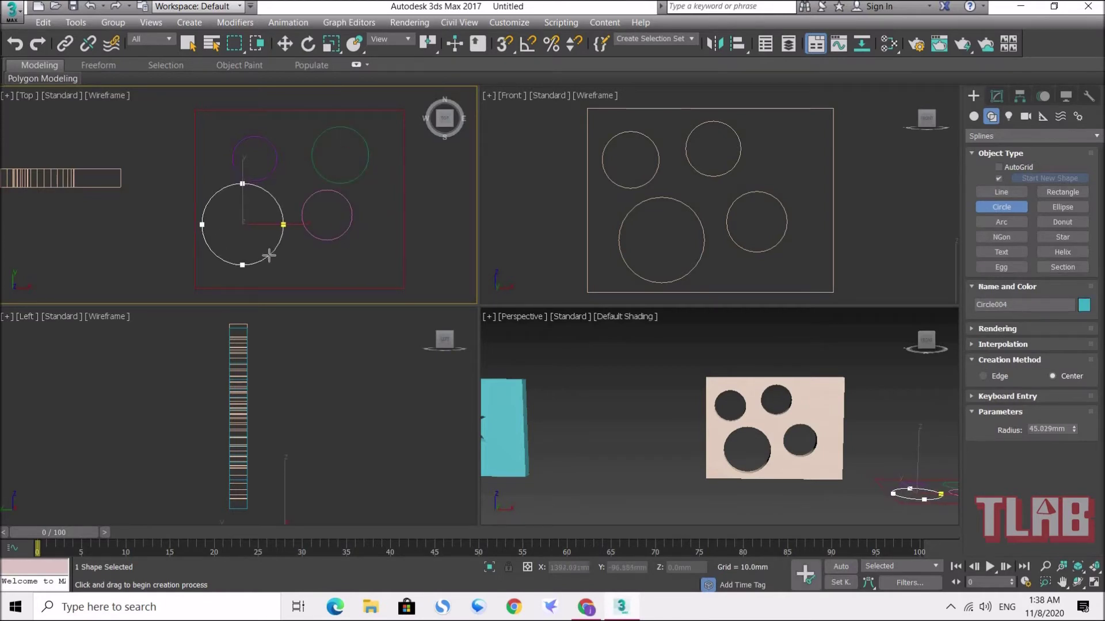
Reposition the large lower-left circle and the lower-right circle inside the new rectangle in the Top view
left_click(286, 44)
mouse_move(257, 201)
left_mouse_down()
mouse_move(271, 188)
mouse_move(272, 217)
left_mouse_up()
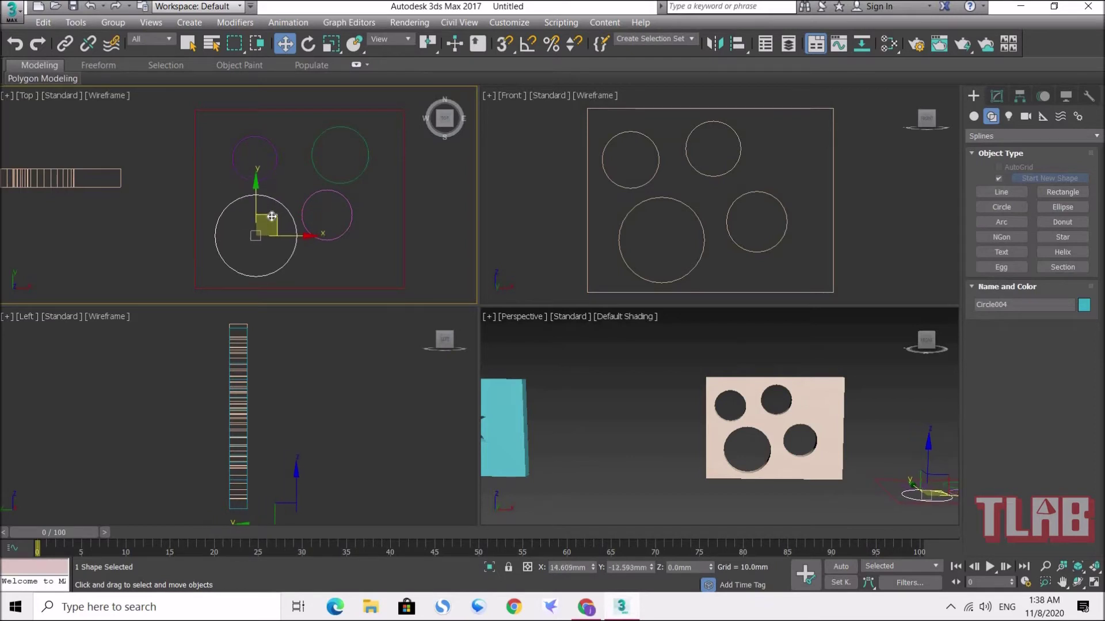
left_click(314, 233)
left_click_drag(347, 198, 362, 209)
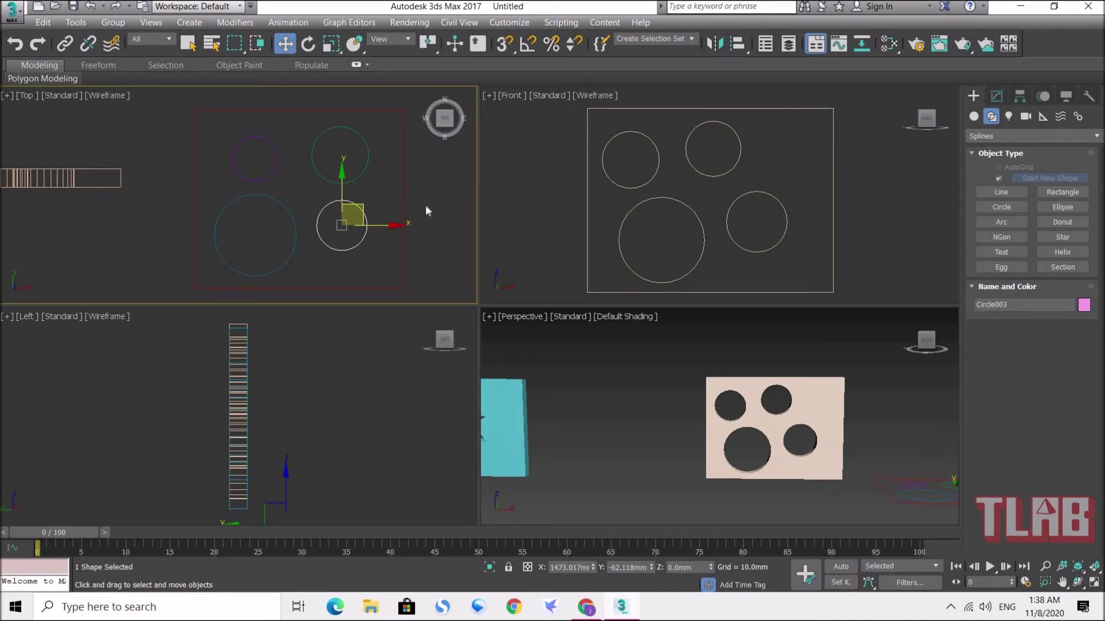
left_click(413, 214)
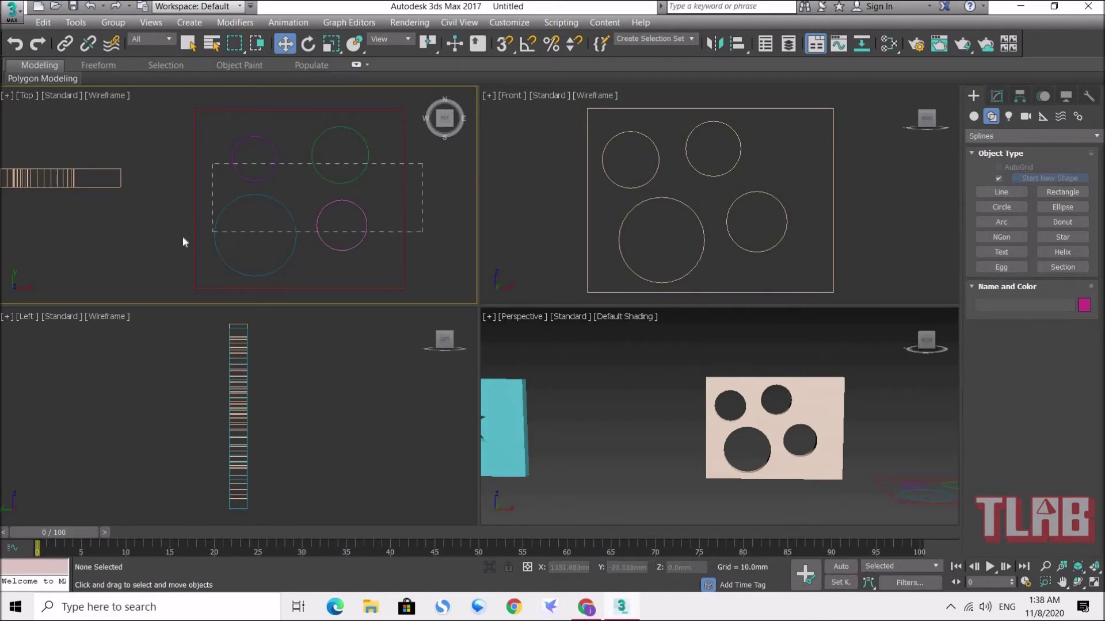
left_click_drag(183, 241, 191, 248)
left_click(249, 225)
left_click(804, 438)
middle_click_drag(787, 442, 820, 436, "alt")
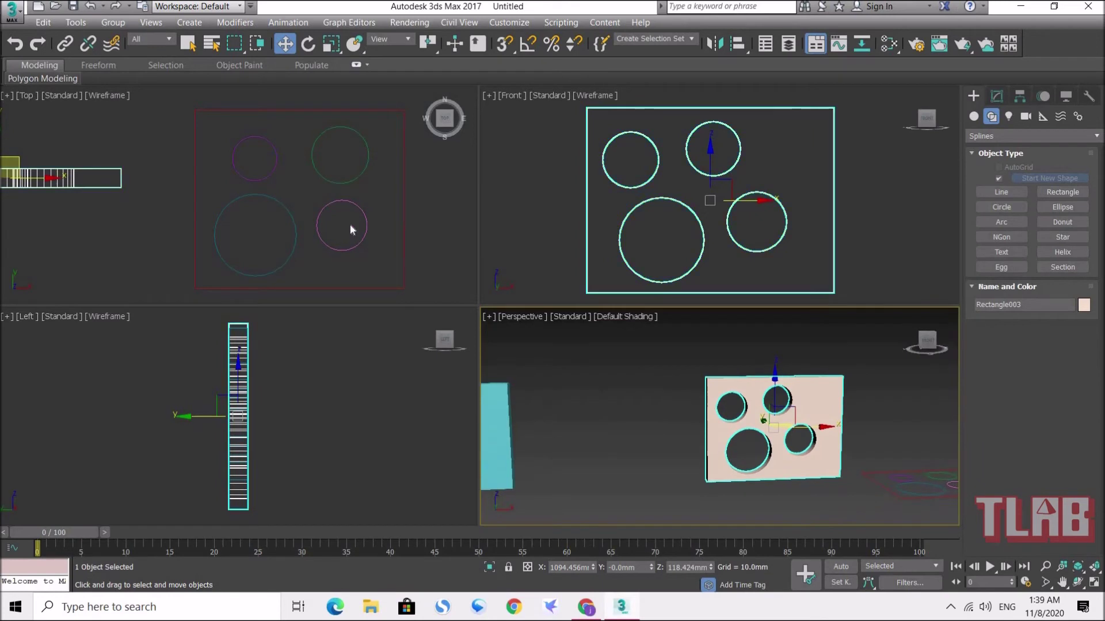
Add an Edit Spline modifier to the new rectangle around the four circles
left_click(401, 211)
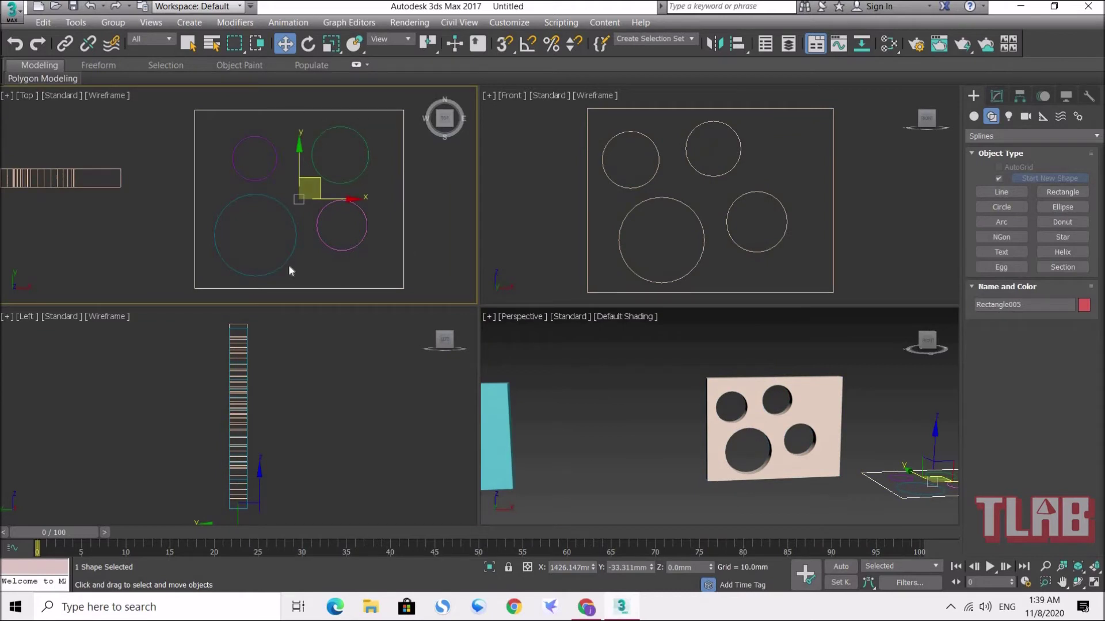
left_click(998, 96)
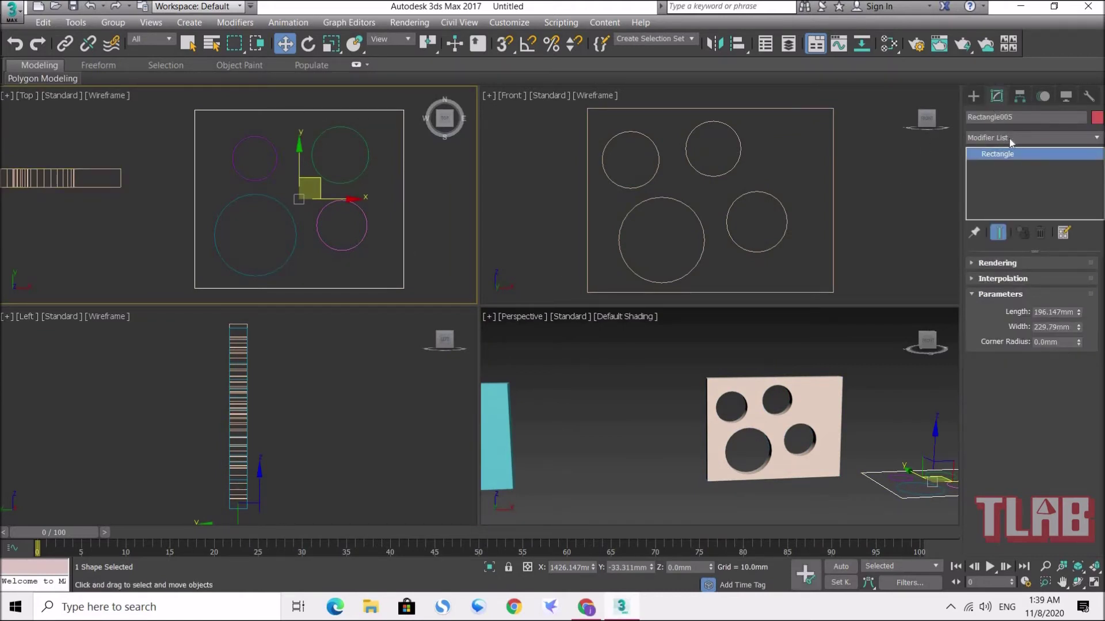
left_click(1009, 138)
key("e")
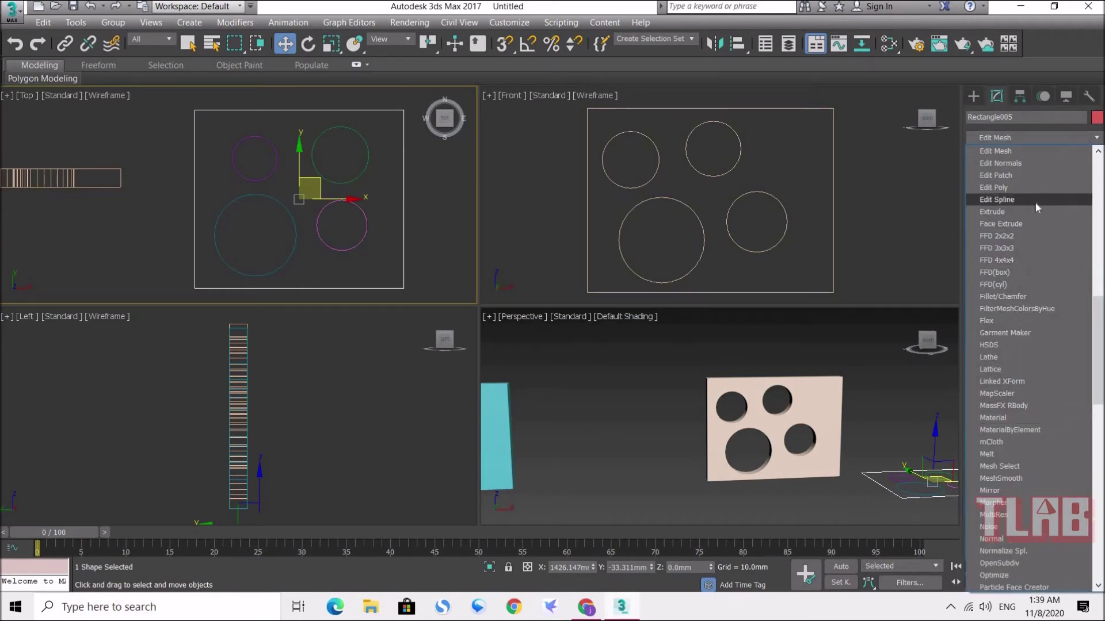
left_click(1034, 203)
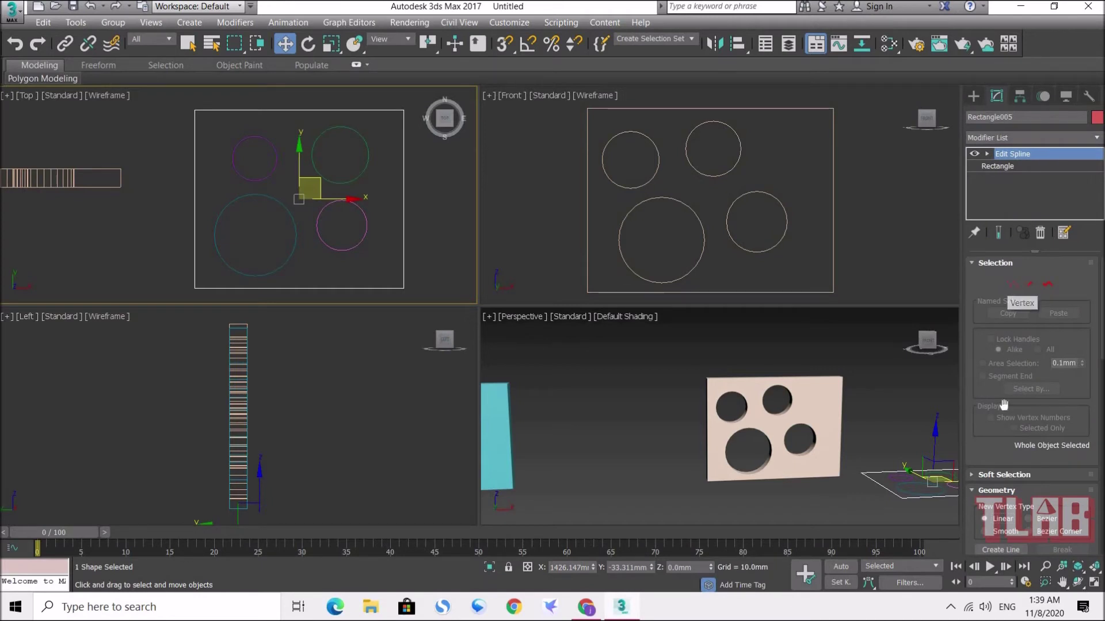
Attach the four circles to the rectangle spline in the Top view
left_click_drag(988, 449, 1003, 260)
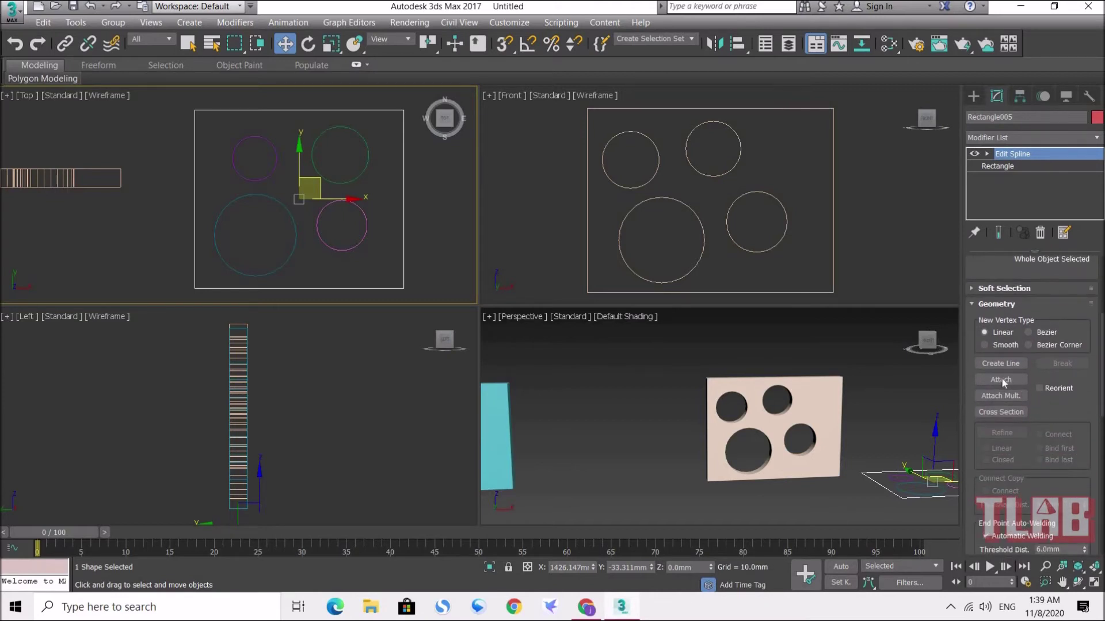
left_click(1003, 380)
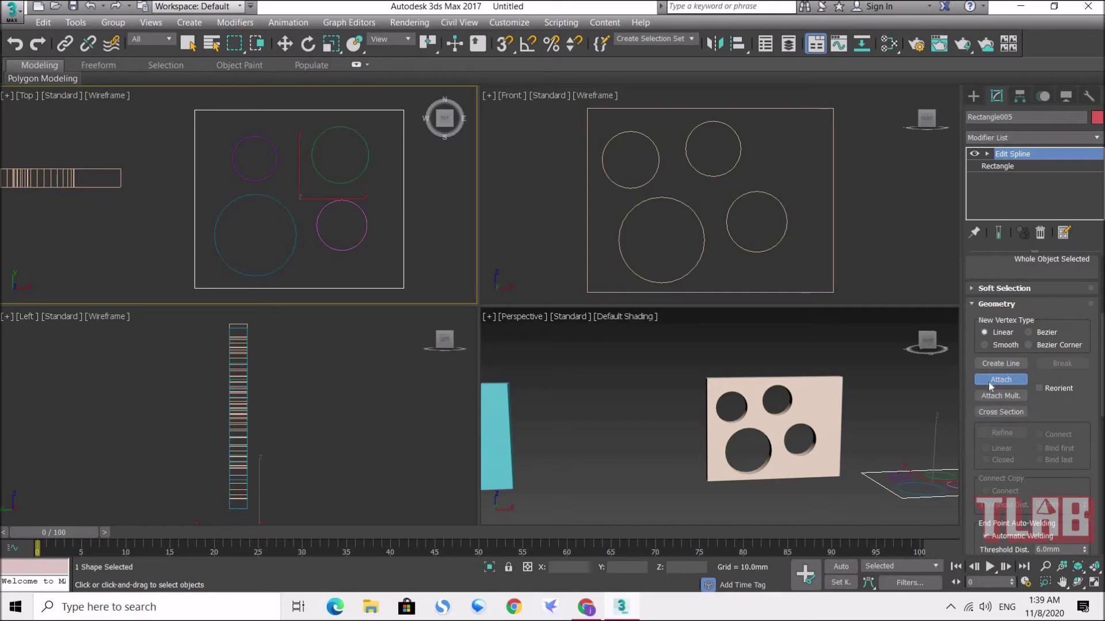
left_click(347, 250)
left_click(350, 184)
left_click(267, 178)
left_click(268, 198)
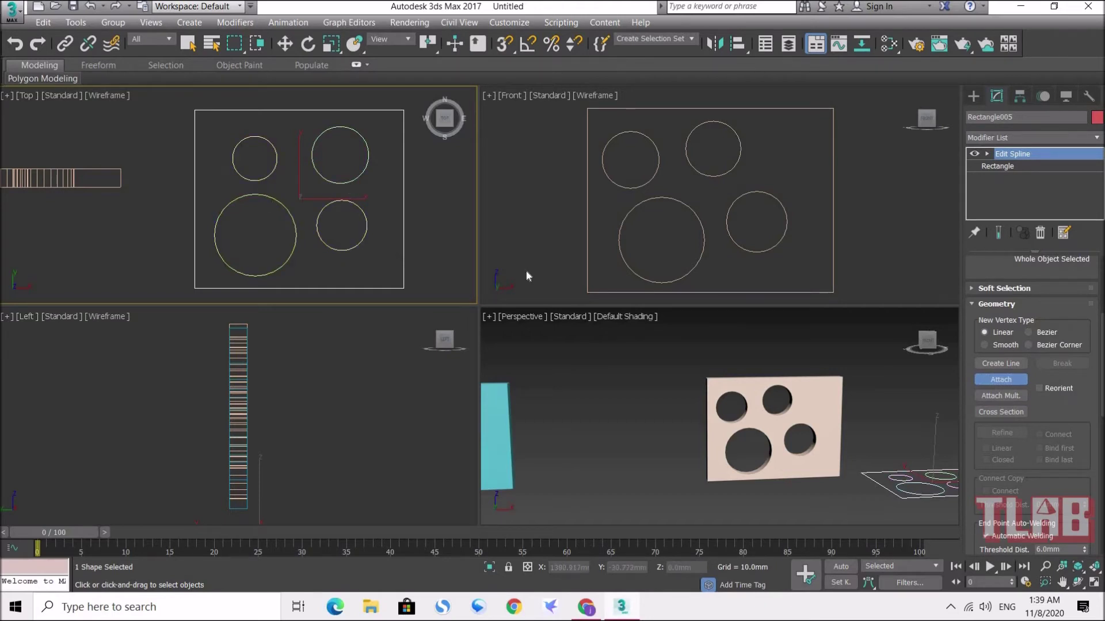
left_click(1001, 381)
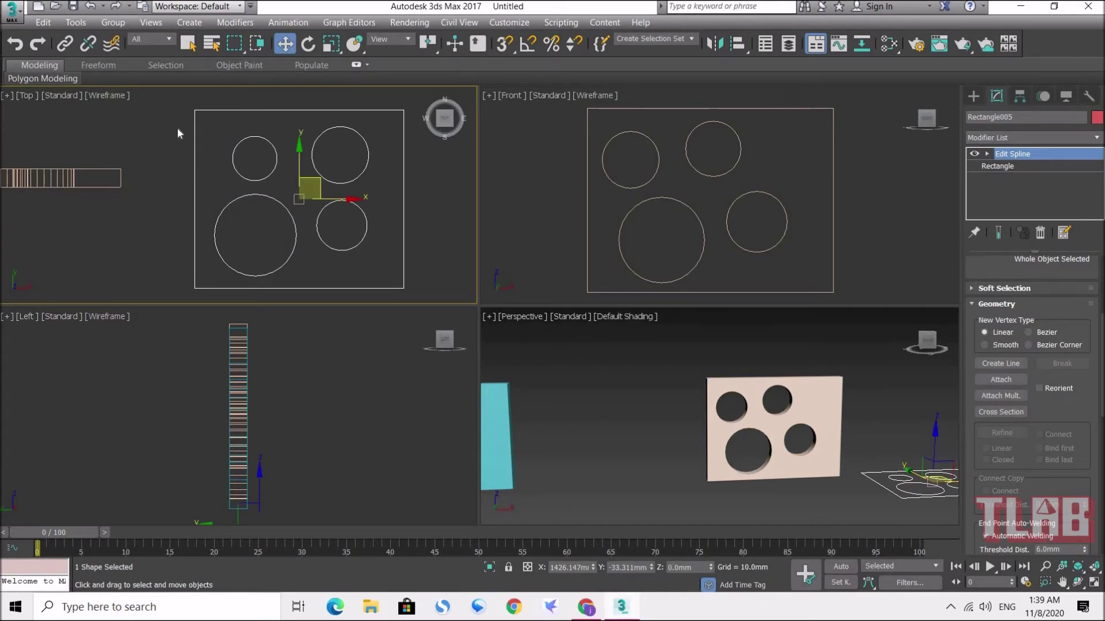
Extrude the combined rectangle-and-circles spline by 20 mm
left_click(181, 175)
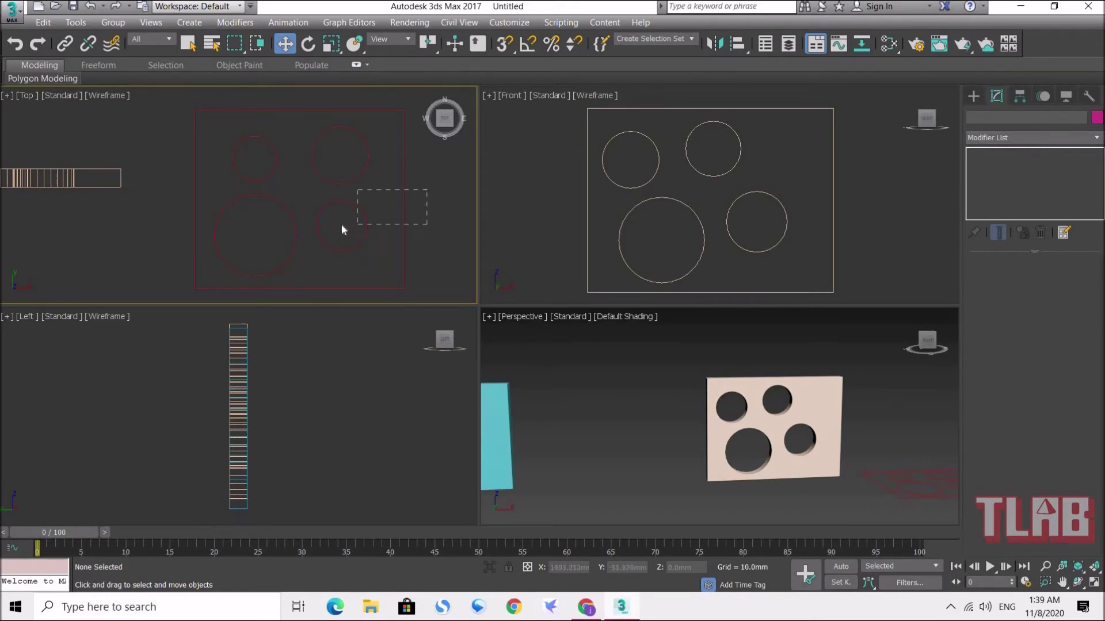
left_click_drag(341, 224, 340, 227)
middle_click_drag(710, 413, 547, 386)
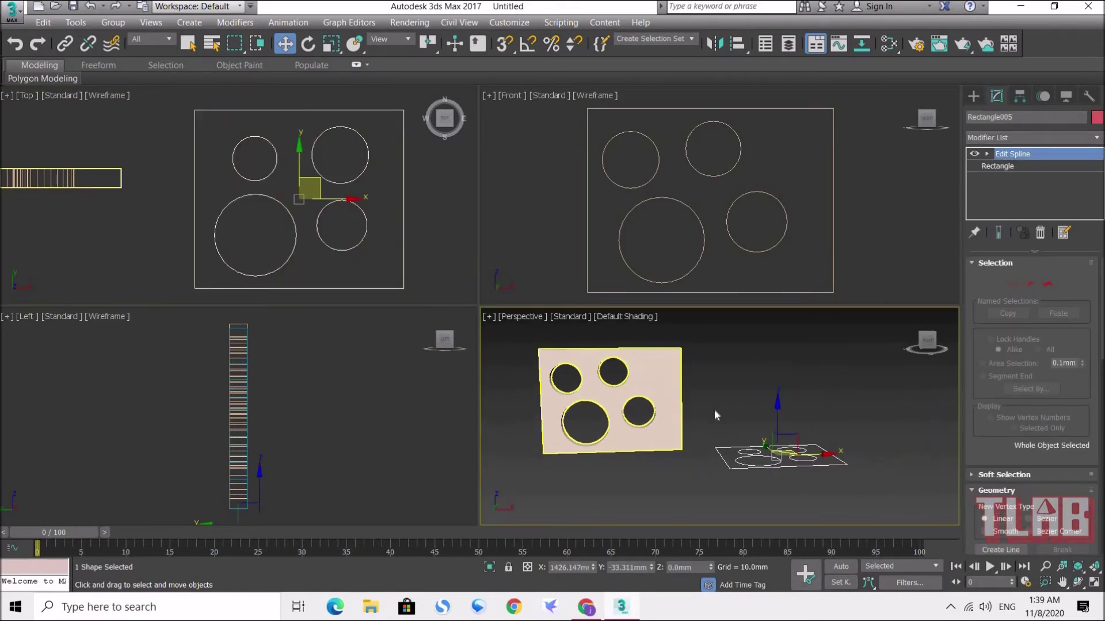
left_click(1032, 133)
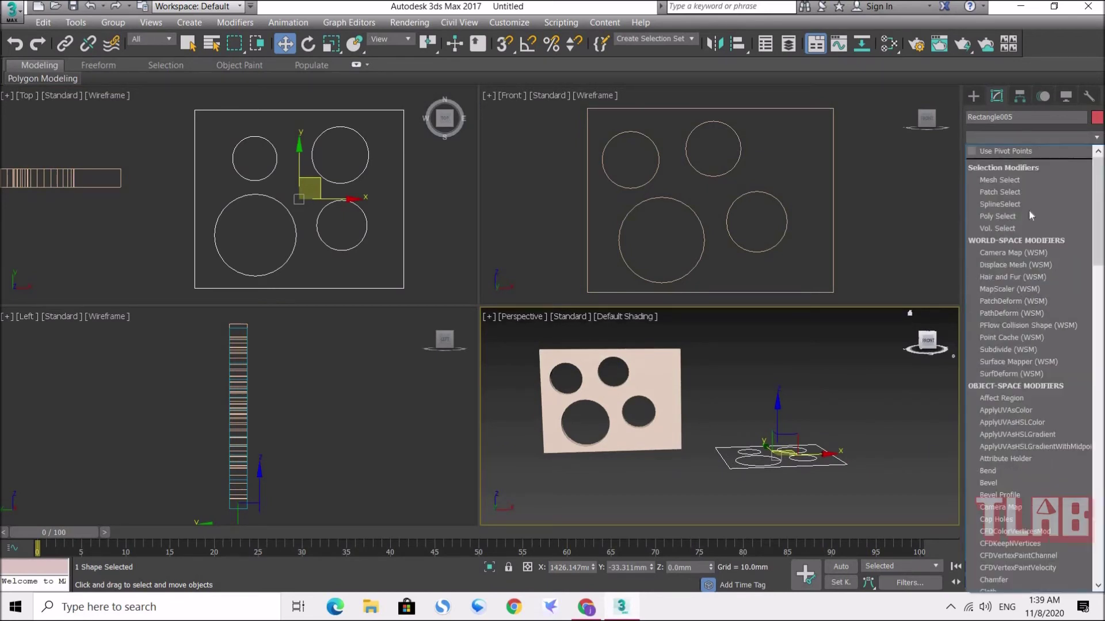
key("e")
left_click(1019, 210)
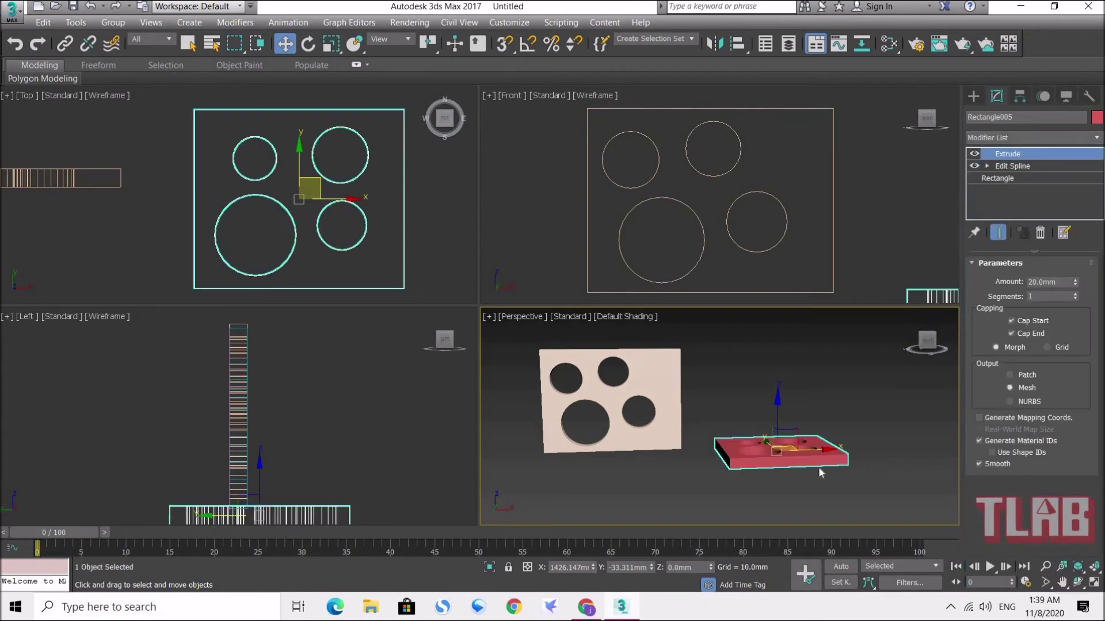
Rotate the red perforated plate to exactly 90° about X and raise it about 149 mm along Z
middle_click_drag(776, 455, 788, 479, "alt")
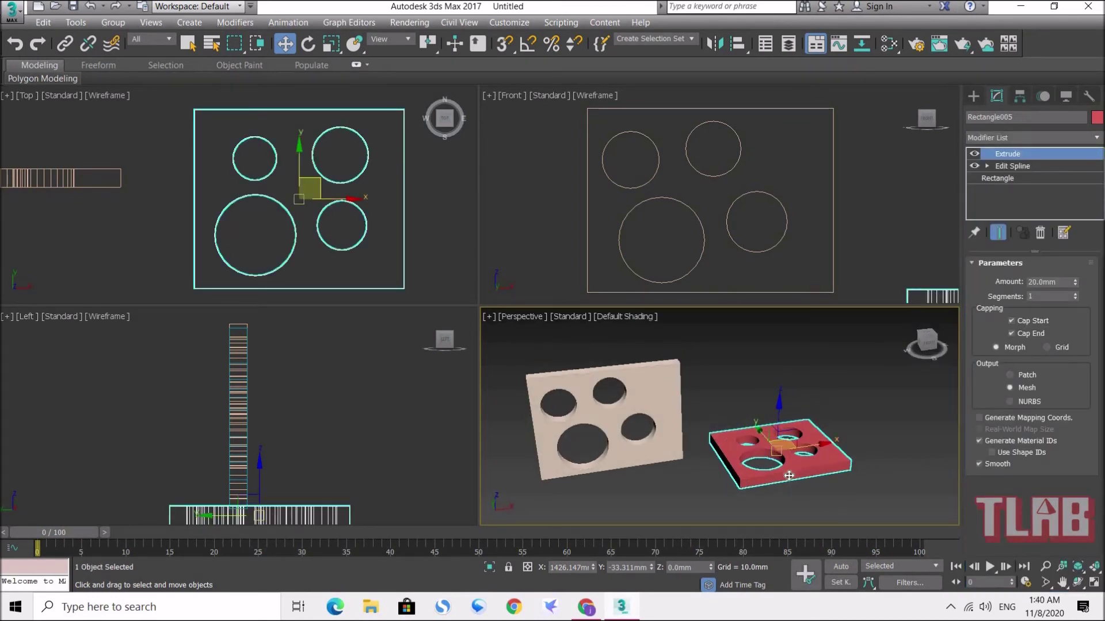
key("e")
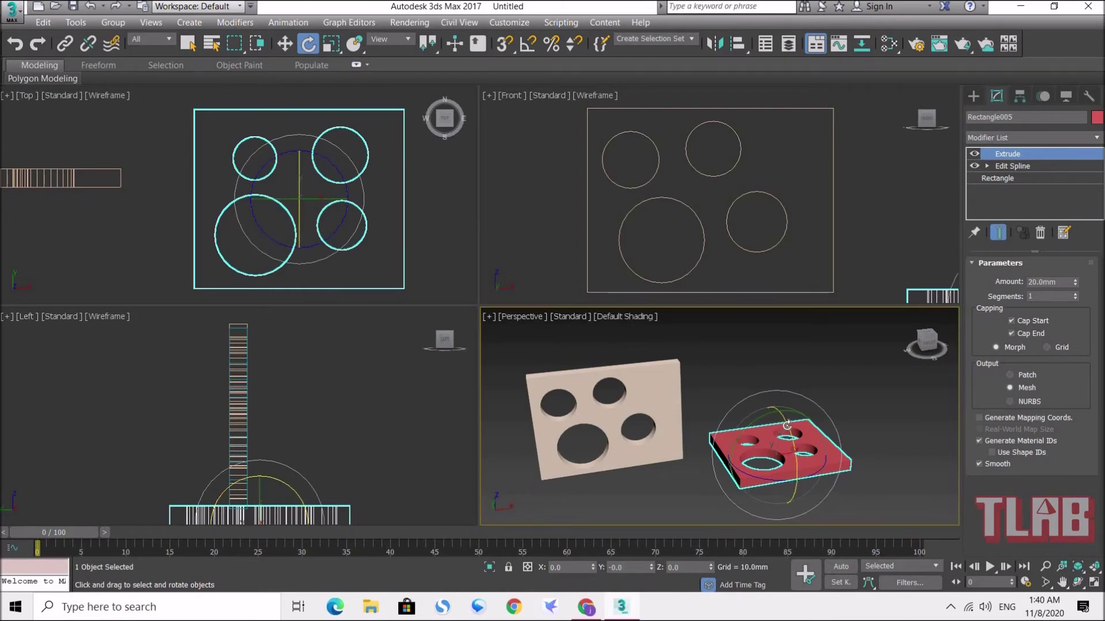
left_click_drag(784, 426, 788, 449)
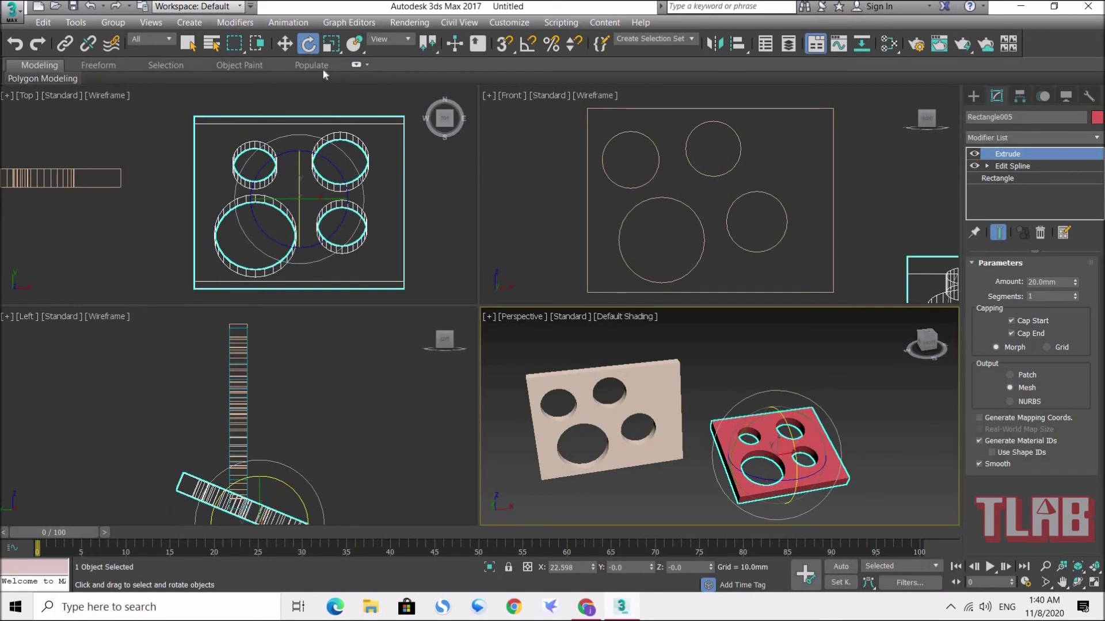
right_click(308, 43)
double_click(414, 190)
type("90")
key("Return")
left_click(564, 155)
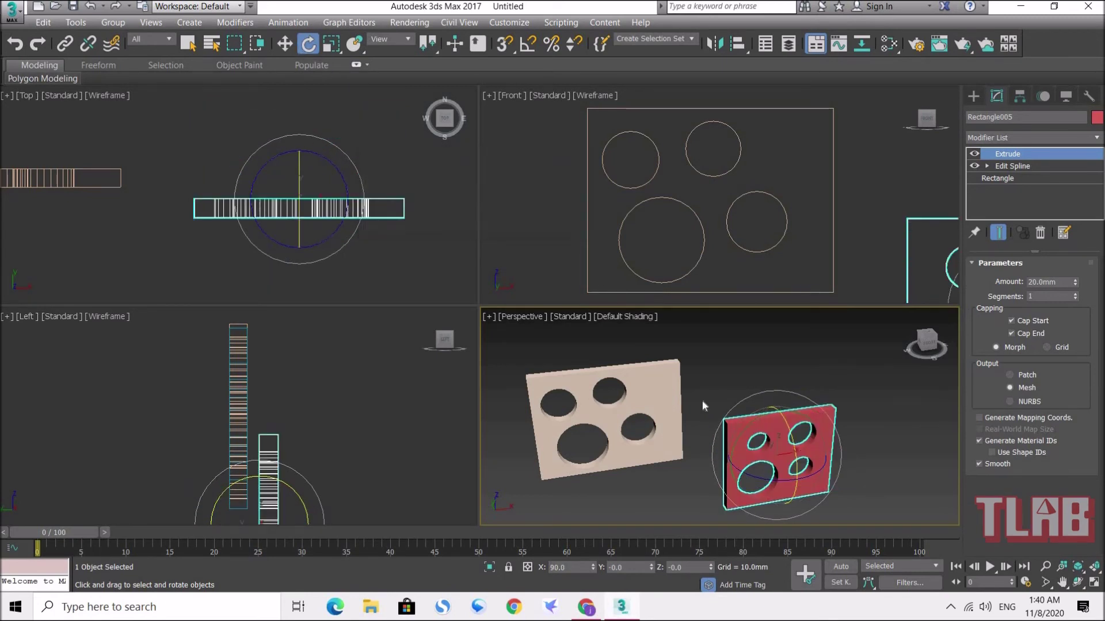
key("w")
left_click_drag(778, 417, 775, 351)
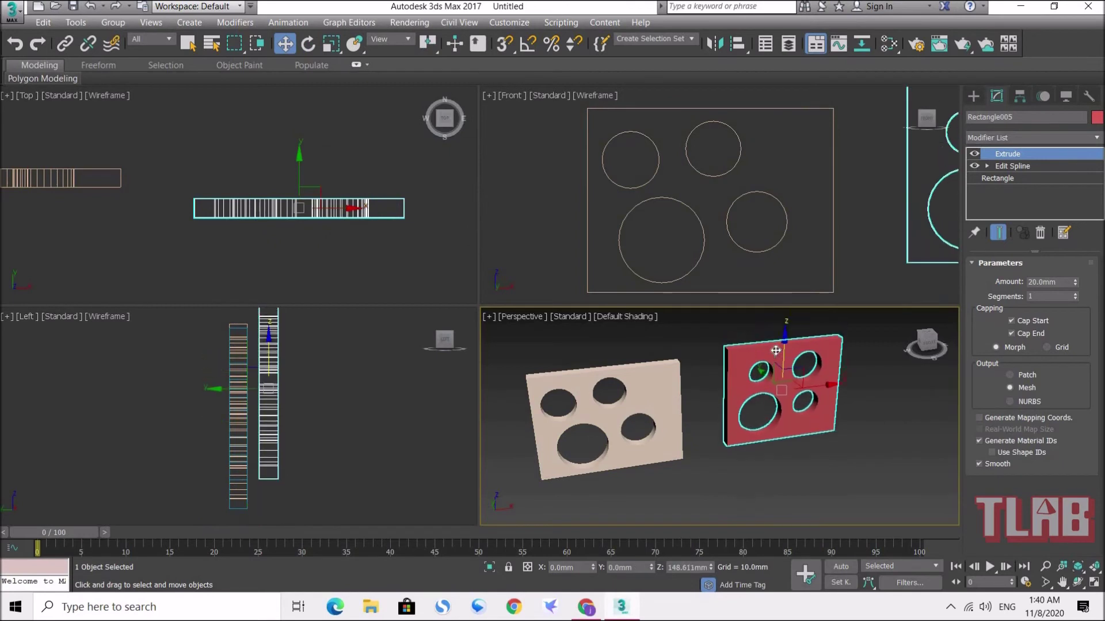
Hide the beige and red perforated plates together, keeping the cyan star-notched plate in the scene
middle_click_drag(792, 451, 722, 439, "alt")
middle_click_drag(721, 192, 606, 198)
scroll(748, 216, "down", 3)
scroll(747, 217, "up", 1)
scroll(693, 222, "up", 3)
middle_click_drag(692, 221, 868, 214)
left_click_drag(674, 335, 782, 488)
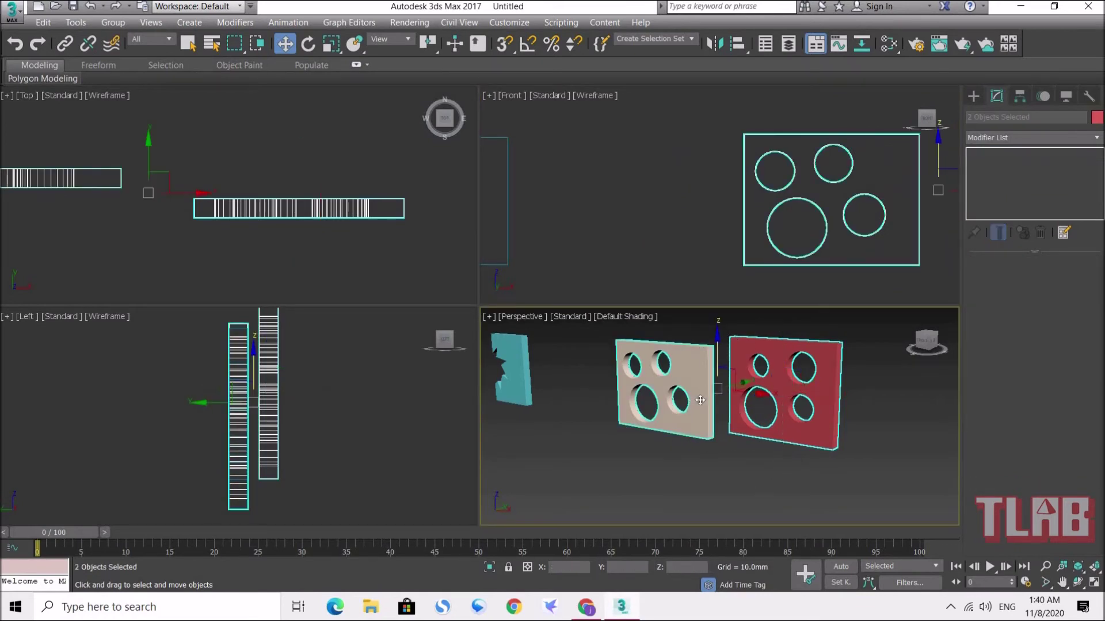
right_click(698, 363)
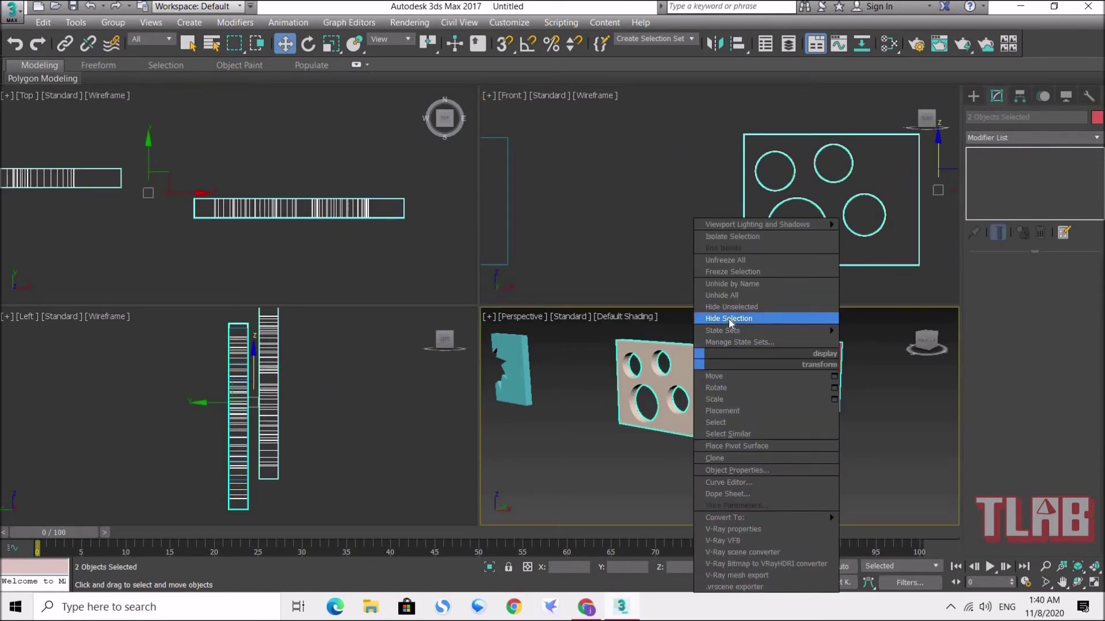
left_click(662, 334)
left_click_drag(789, 328, 694, 441)
right_click(699, 364)
left_click(727, 320)
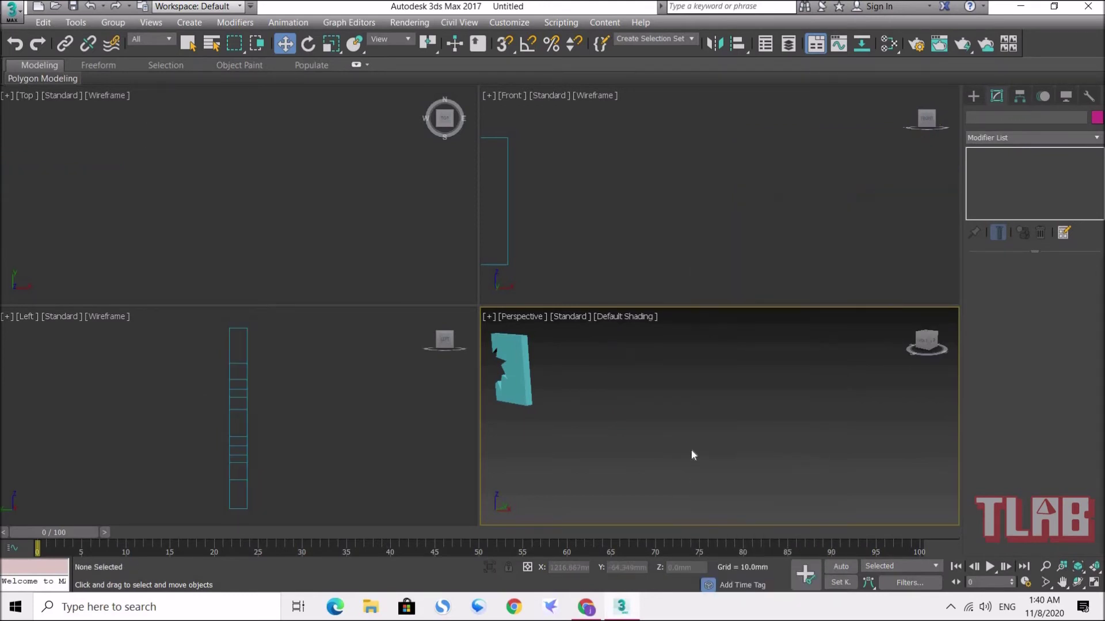
Frame the cyan star-notched plate in the viewports and leave empty space beside it in the Top view
key("z")
left_click(361, 260)
key("z")
left_click(672, 242)
key("z")
left_click(688, 406)
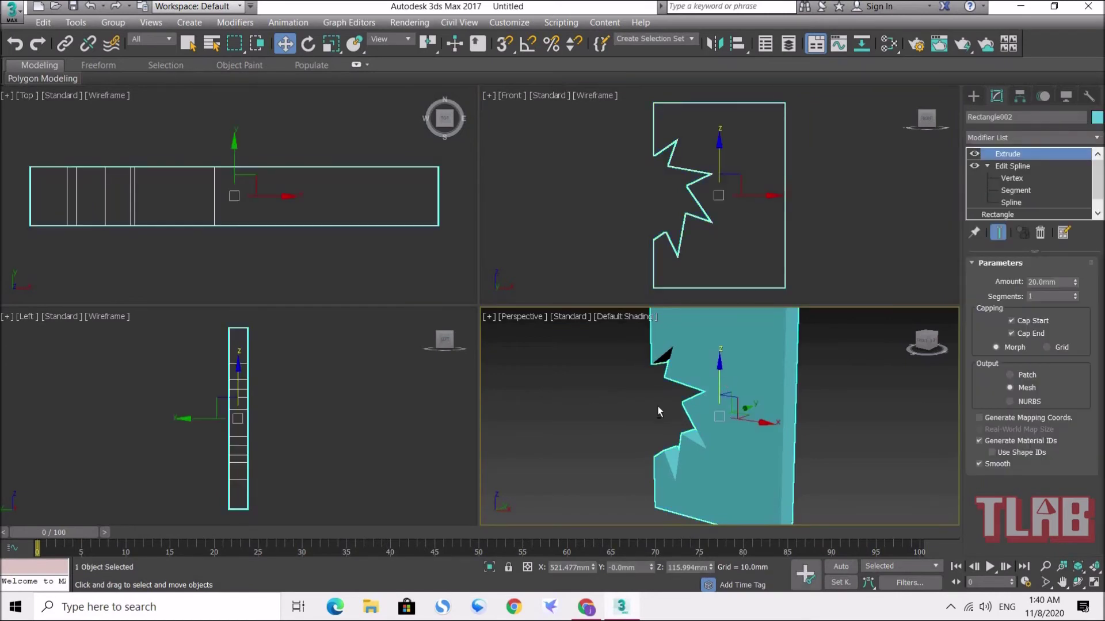
middle_click_drag(694, 405, 637, 410, "alt")
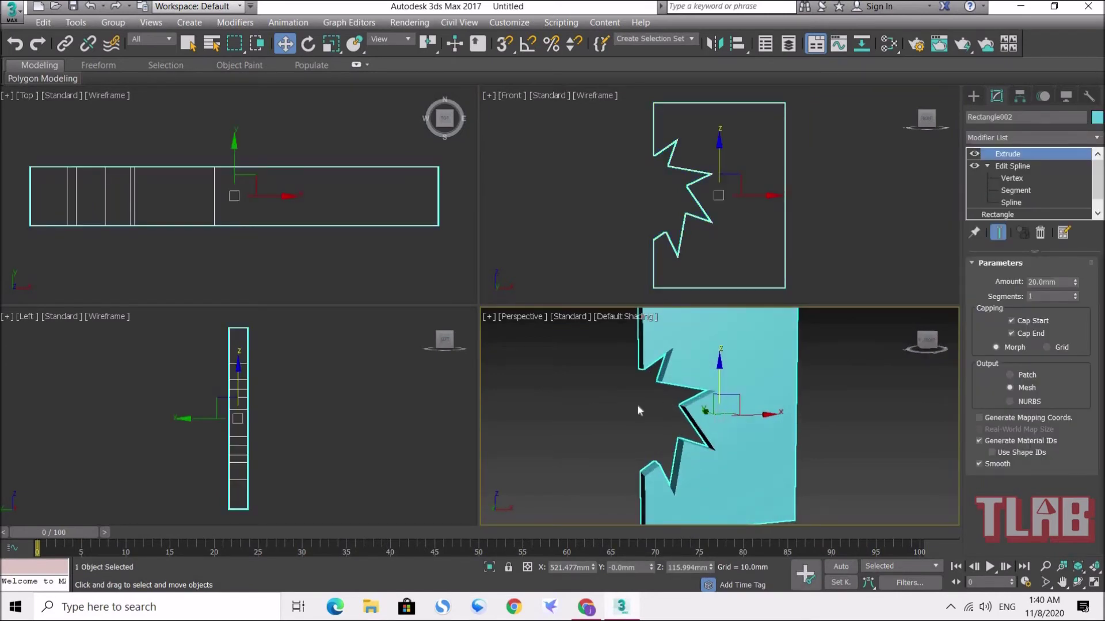
scroll(621, 399, "down", 3)
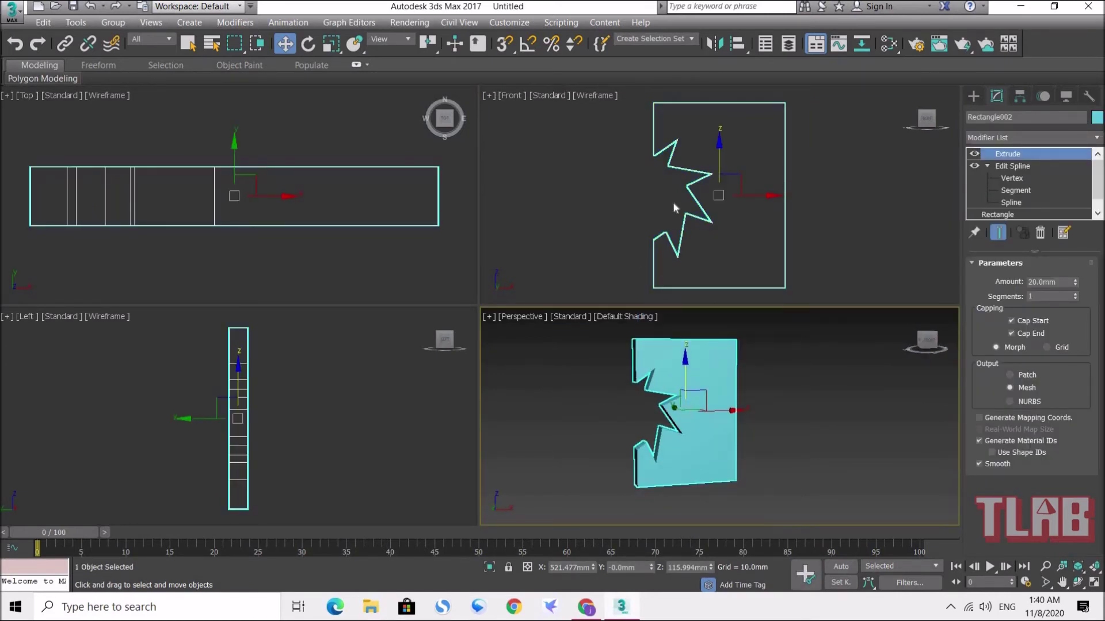
middle_click_drag(664, 204, 723, 201)
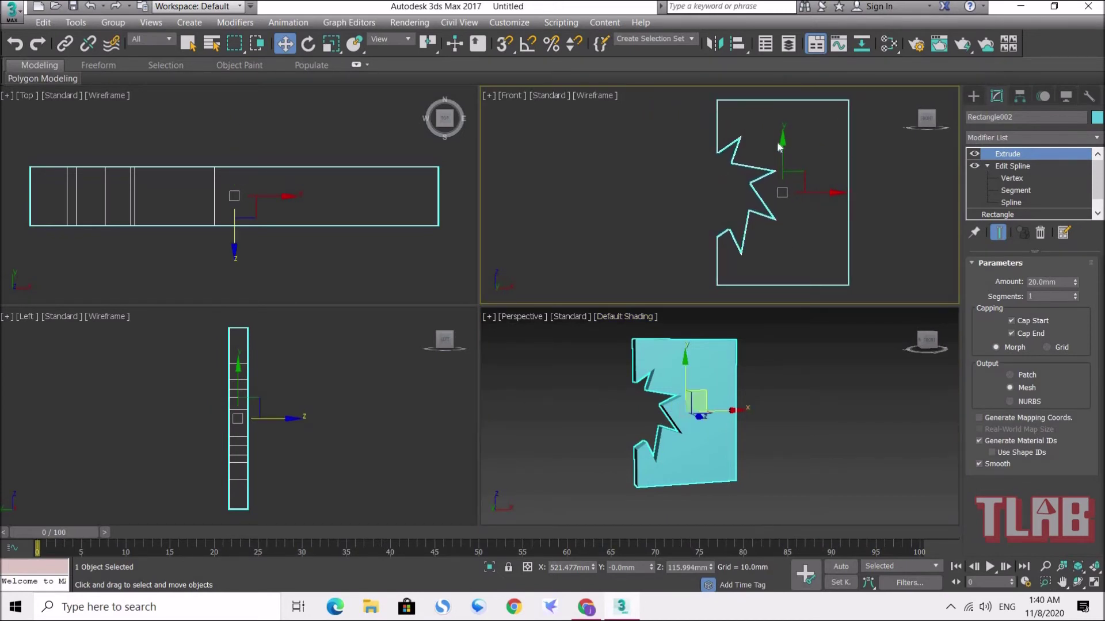
middle_click_drag(291, 235, 229, 235)
scroll(388, 229, "down", 2)
scroll(283, 190, "down", 2)
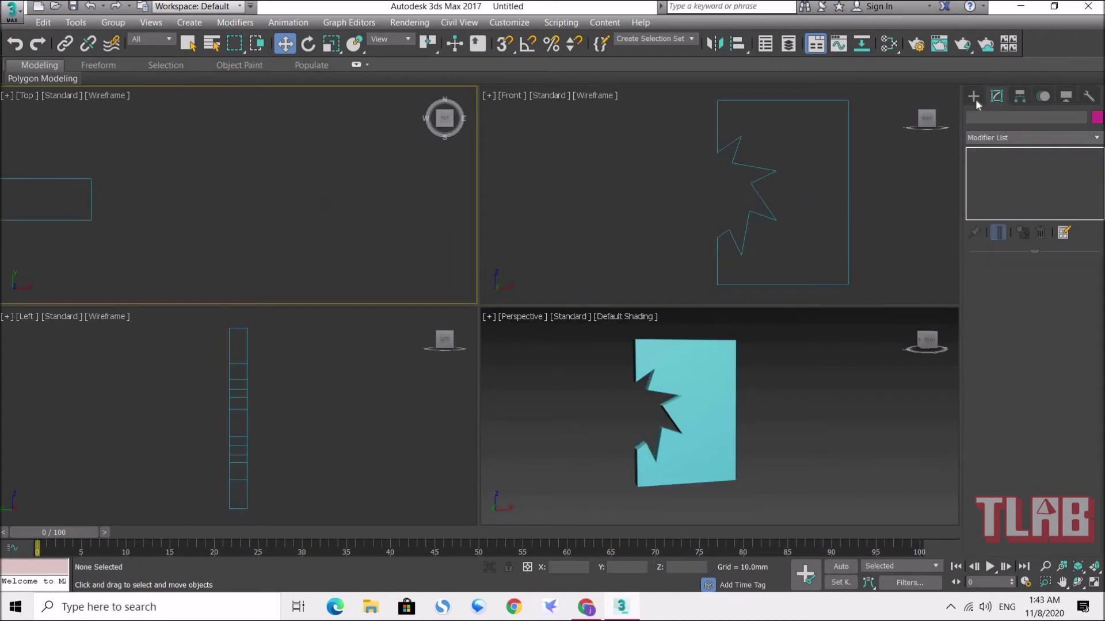
Draw a rectangle spline about 83 mm long and 60 mm wide beside the cyan plate in the Top view
left_click(974, 97)
left_click(1060, 192)
left_click_drag(278, 113, 401, 284)
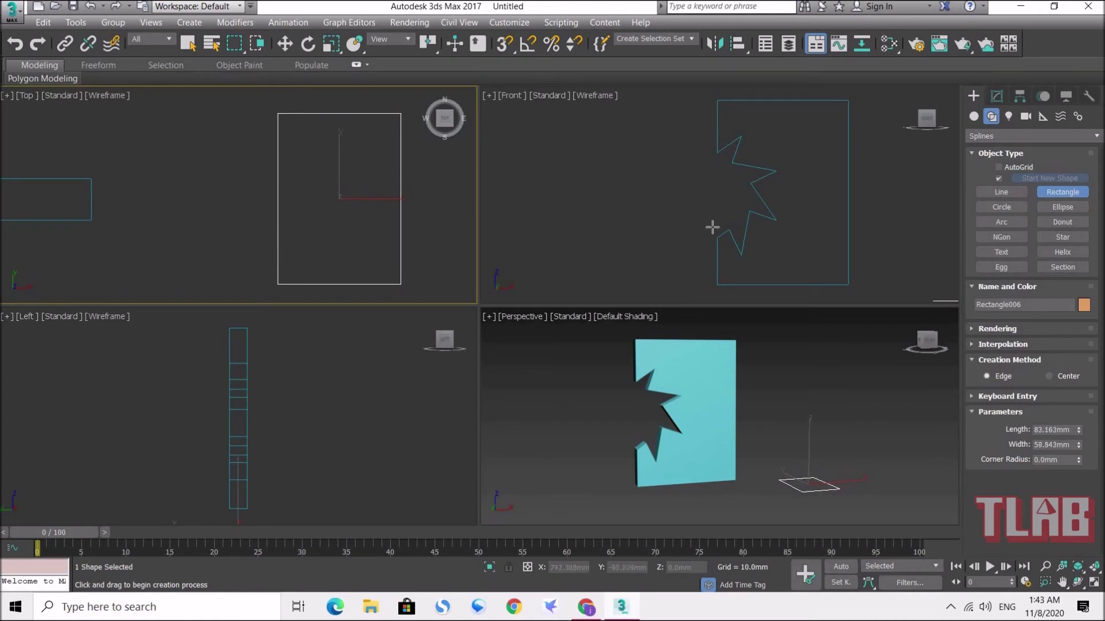
Draw an 8-point star with radii of about 36.6 mm and 17.2 mm and move it across the rectangle's left edge
left_click(1072, 238)
left_click_drag(255, 227, 311, 185)
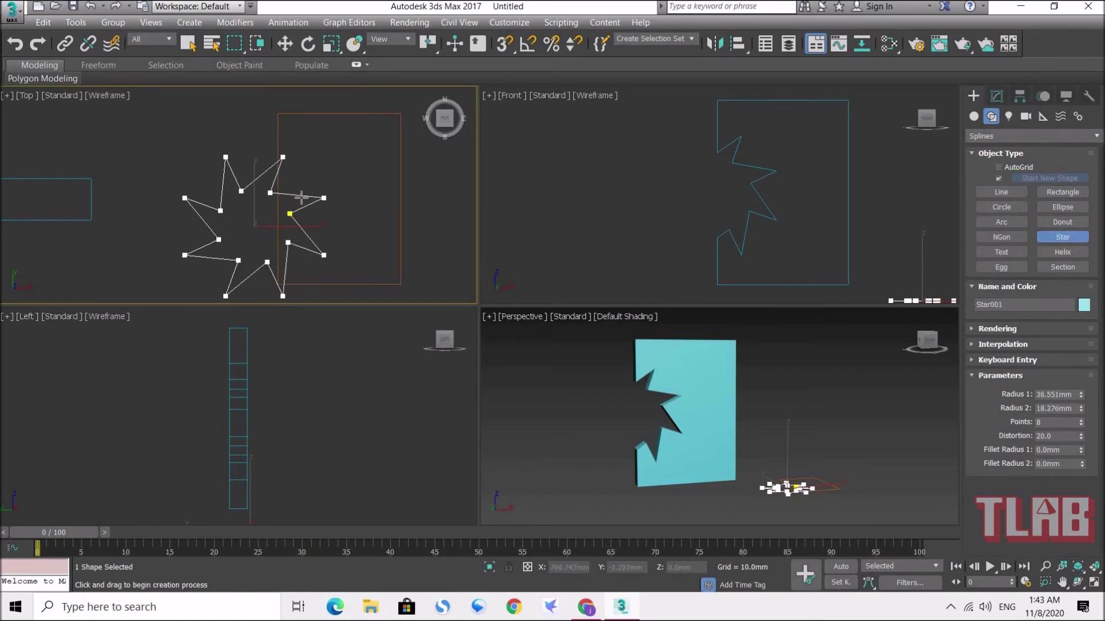
left_click(286, 210)
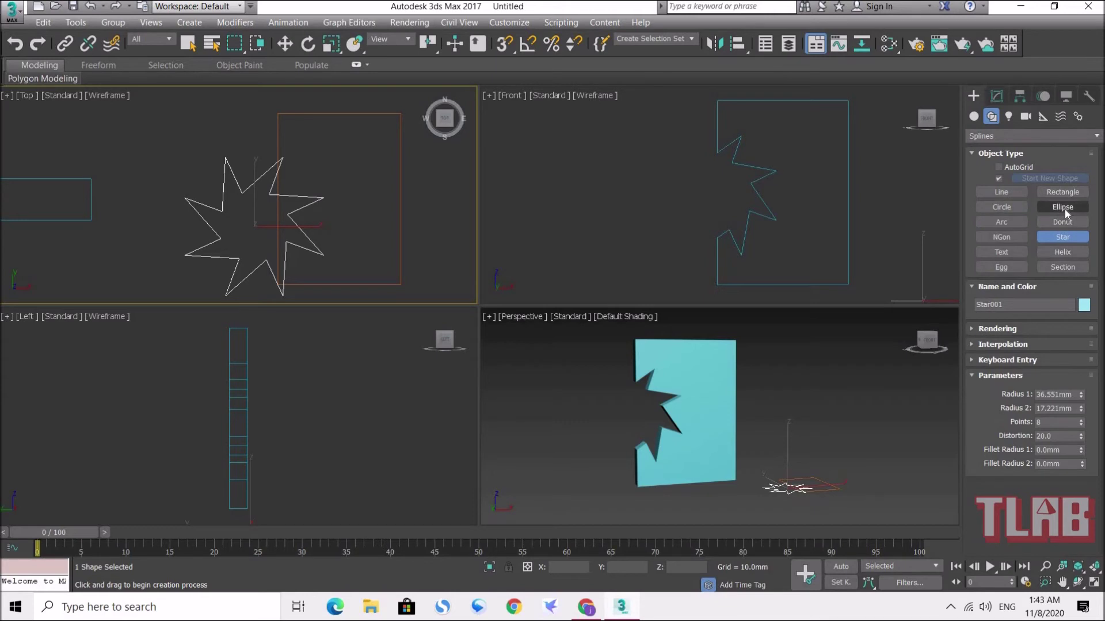
left_click(286, 45)
left_click_drag(274, 207, 316, 170)
Select the new rectangle overlapped by the star in the Top view
left_click(415, 190)
middle_click_drag(429, 202, 375, 168)
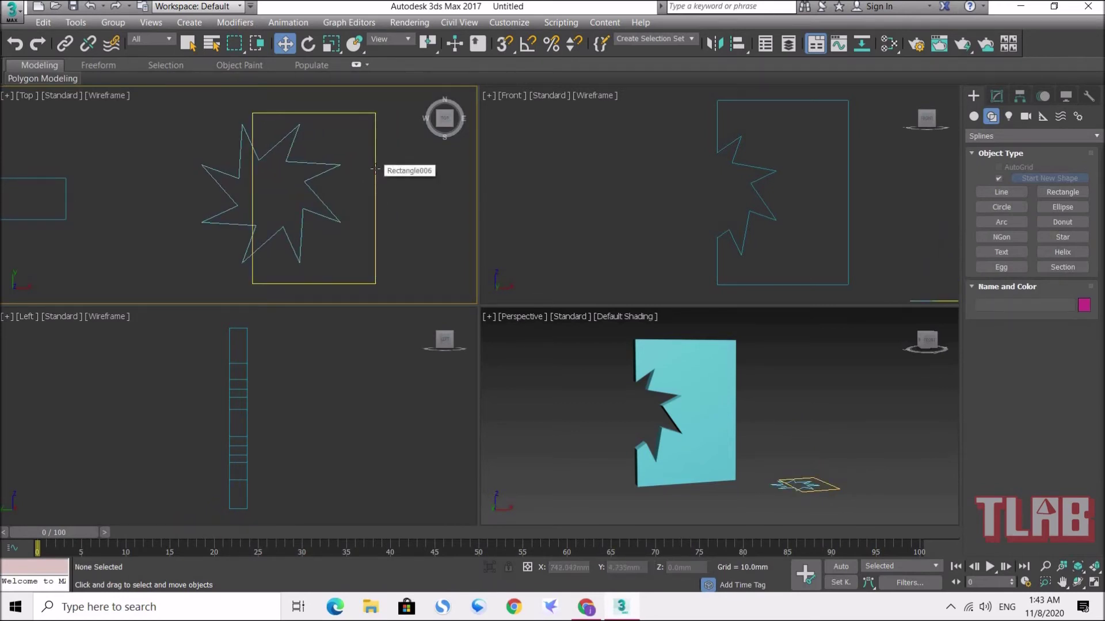
left_click(375, 168)
left_click_drag(399, 163, 298, 216)
left_click(396, 162)
left_click_drag(396, 163, 296, 211)
left_click(380, 157)
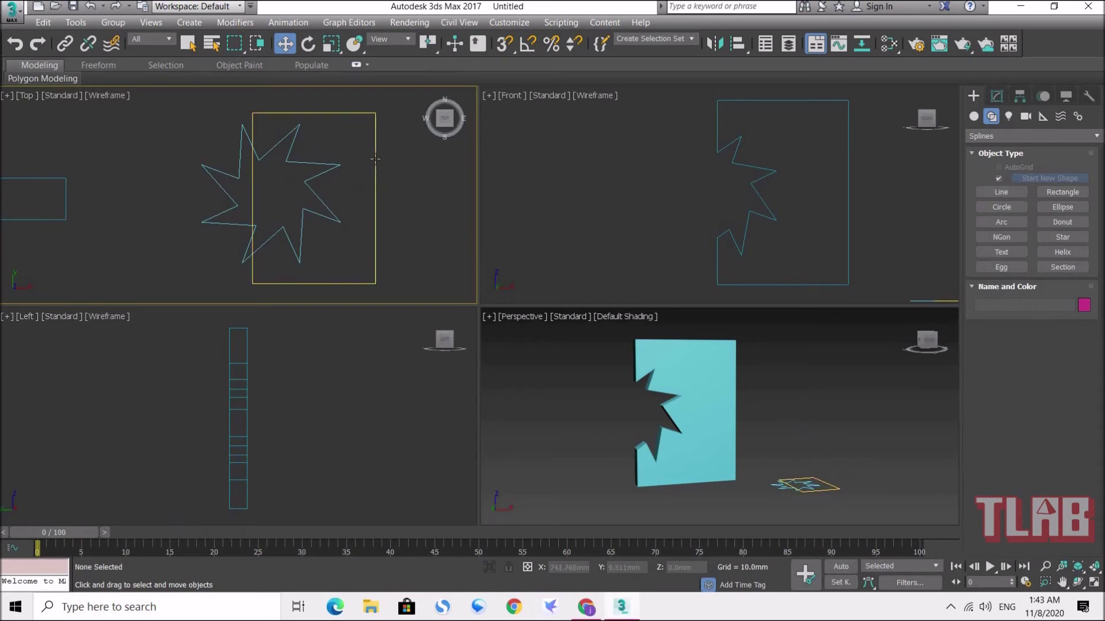
left_click(375, 159)
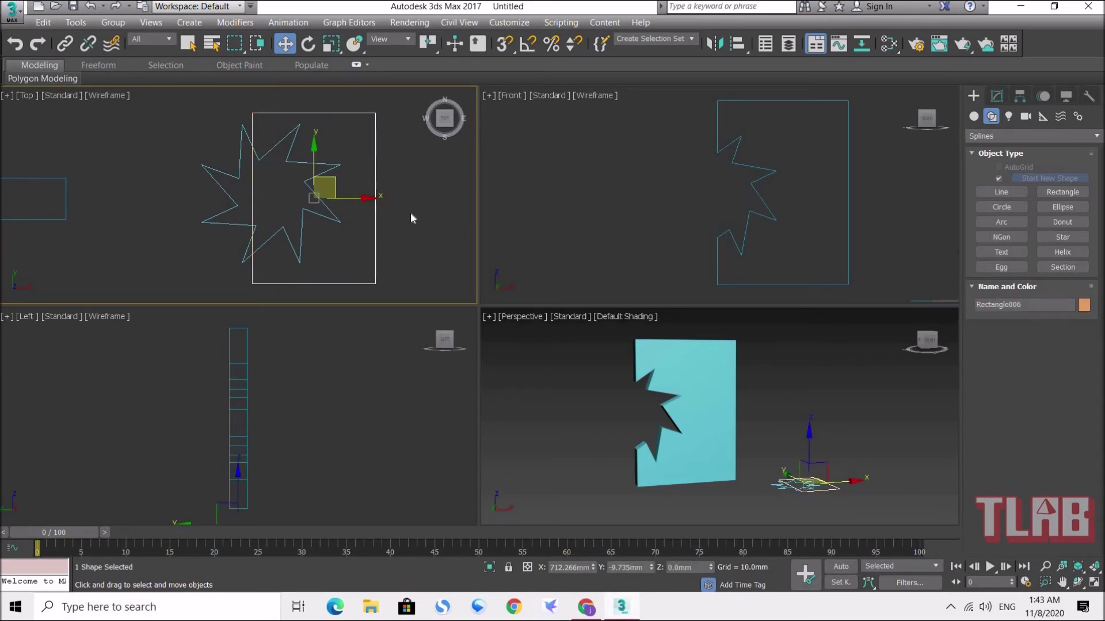
Apply an Edit Spline modifier to the rectangle overlapped by the star
left_click(996, 98)
left_click(992, 136)
scroll(1056, 364, "down", 10)
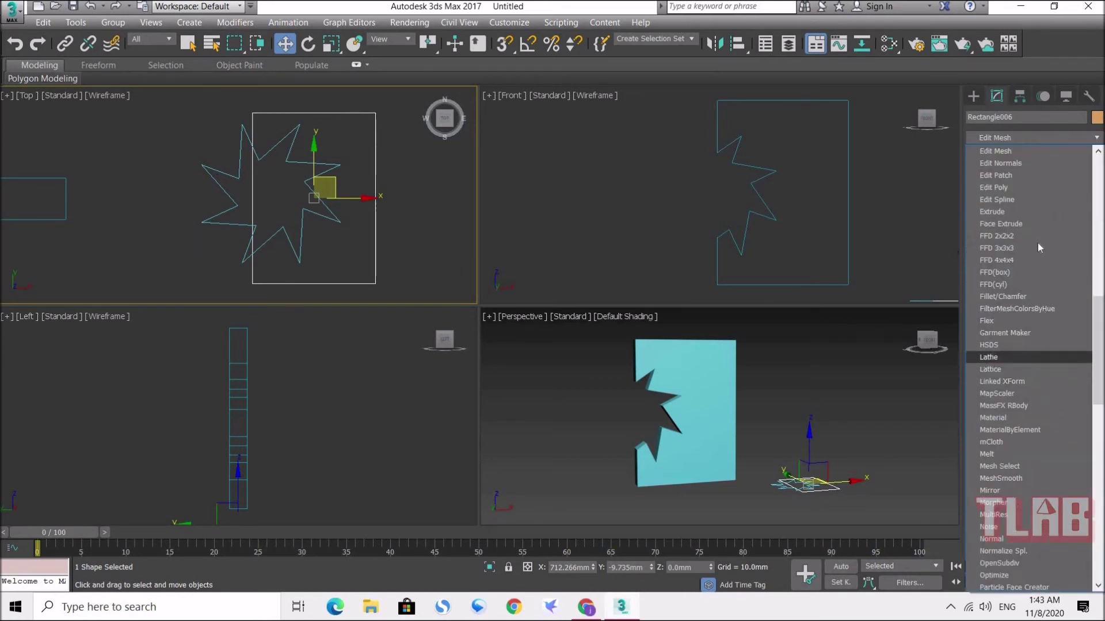
left_click(1033, 200)
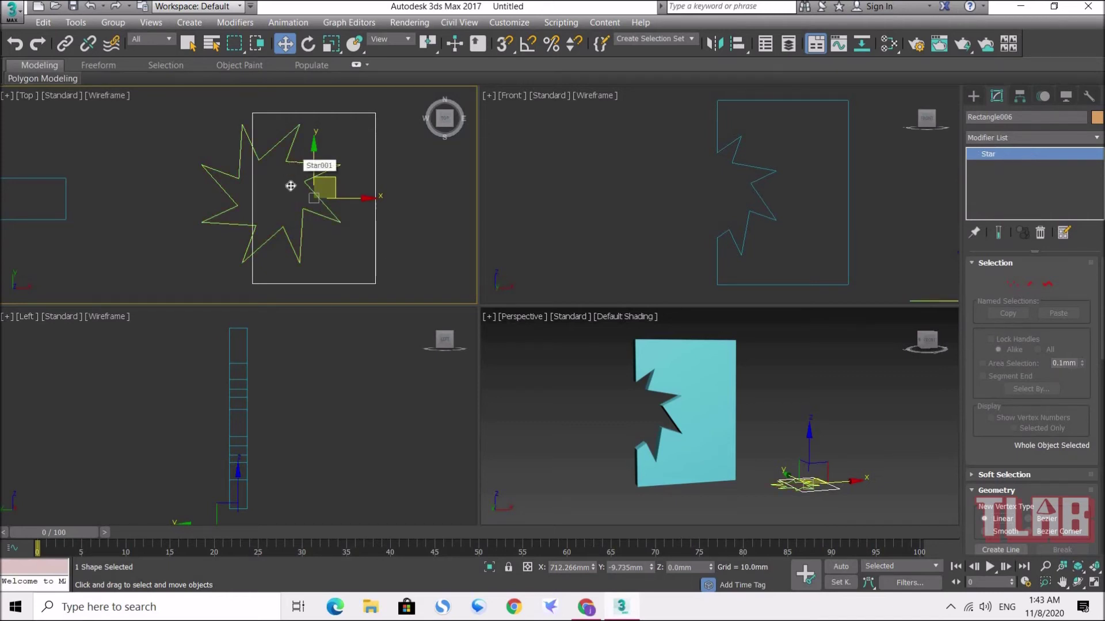
Select the star and apply an Edit Spline modifier to it as well
left_click(293, 166)
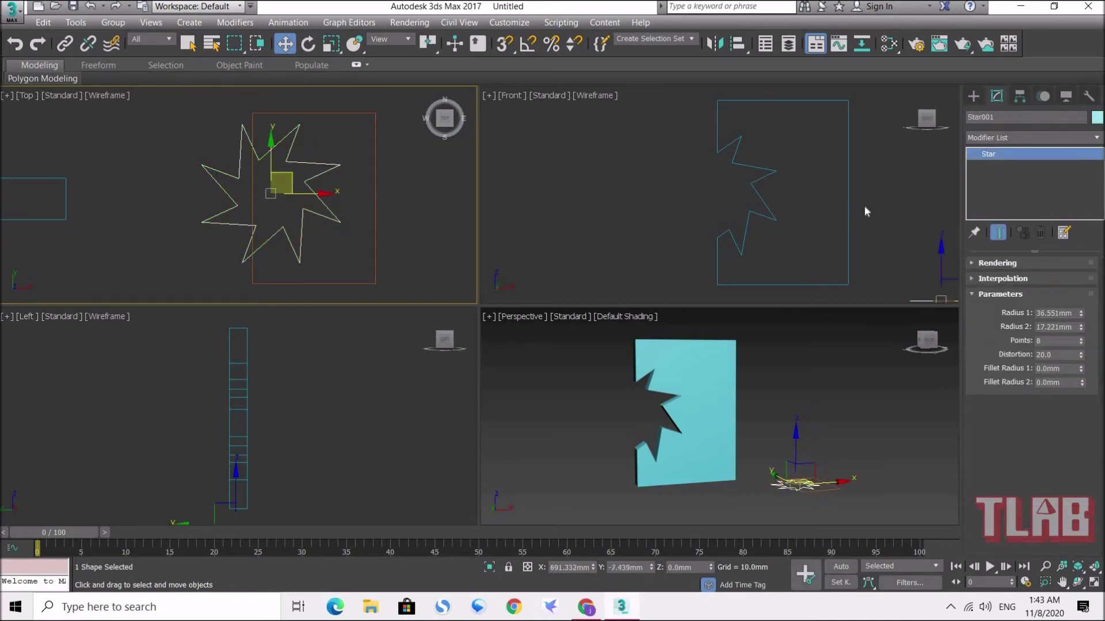
left_click(1041, 136)
scroll(1035, 287, "down", 10)
left_click(1023, 204)
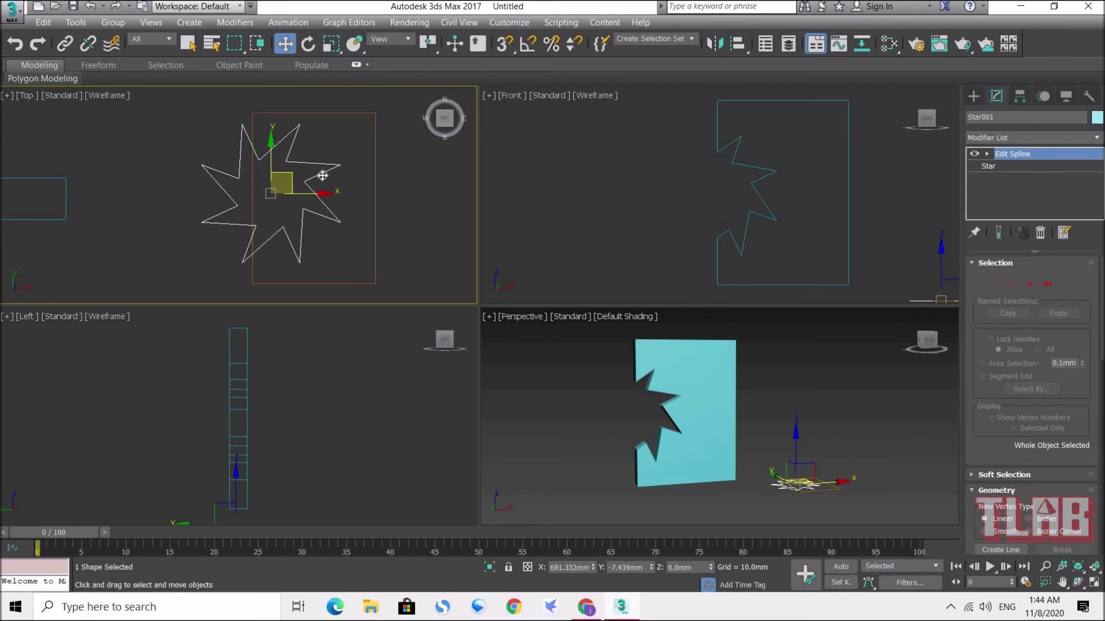
Select the rectangle and attach the star to it using its Edit Spline modifier
left_click(376, 182)
left_click(377, 182)
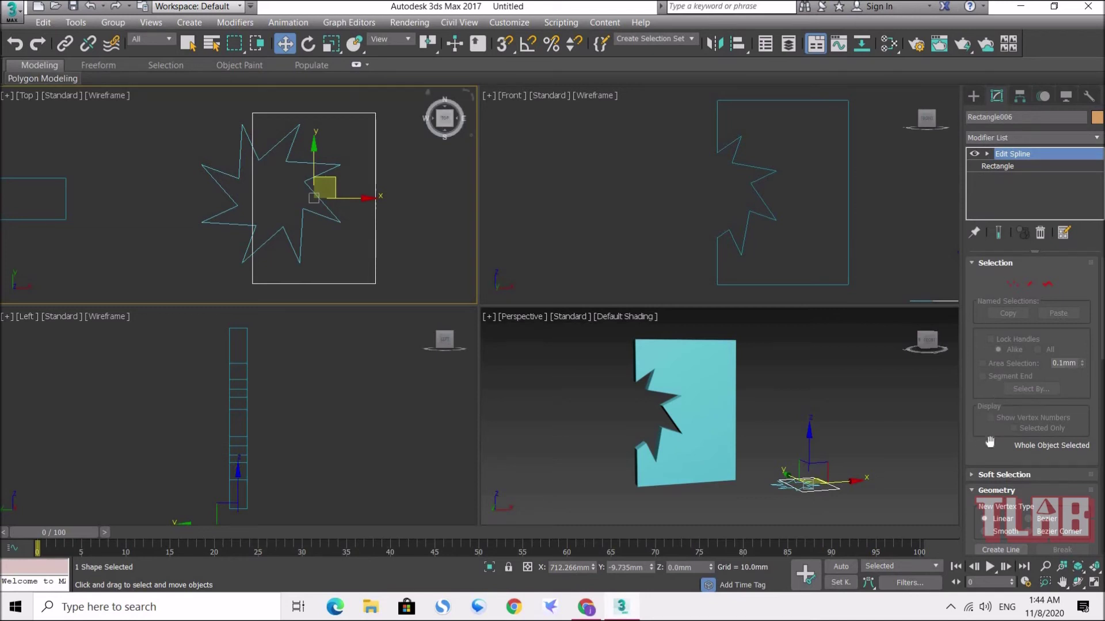
scroll(988, 417, "down", 5)
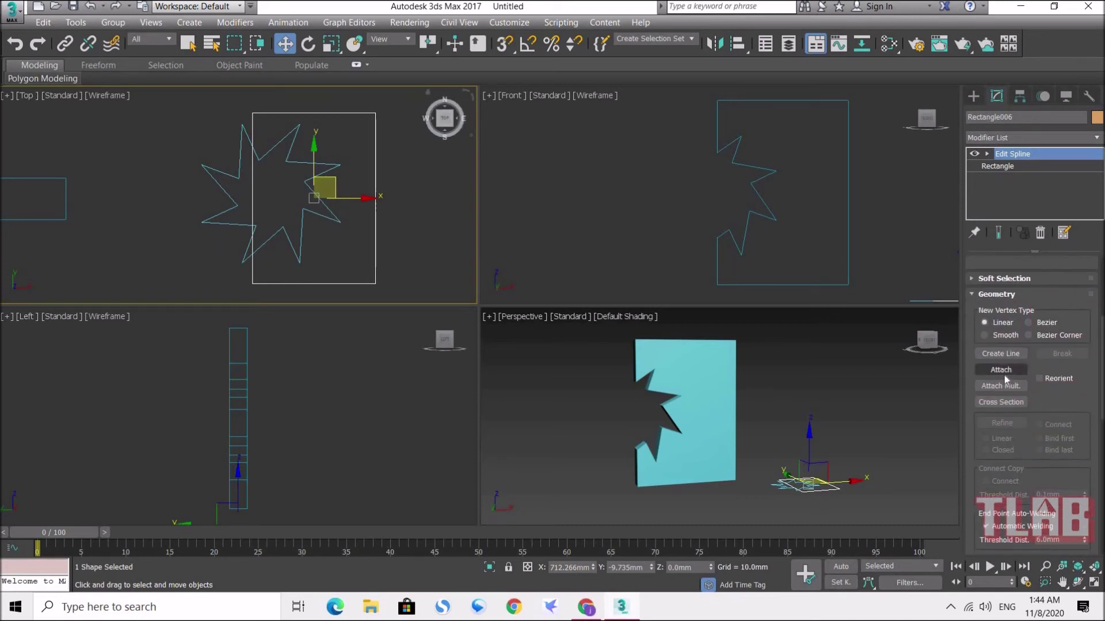
left_click(1006, 374)
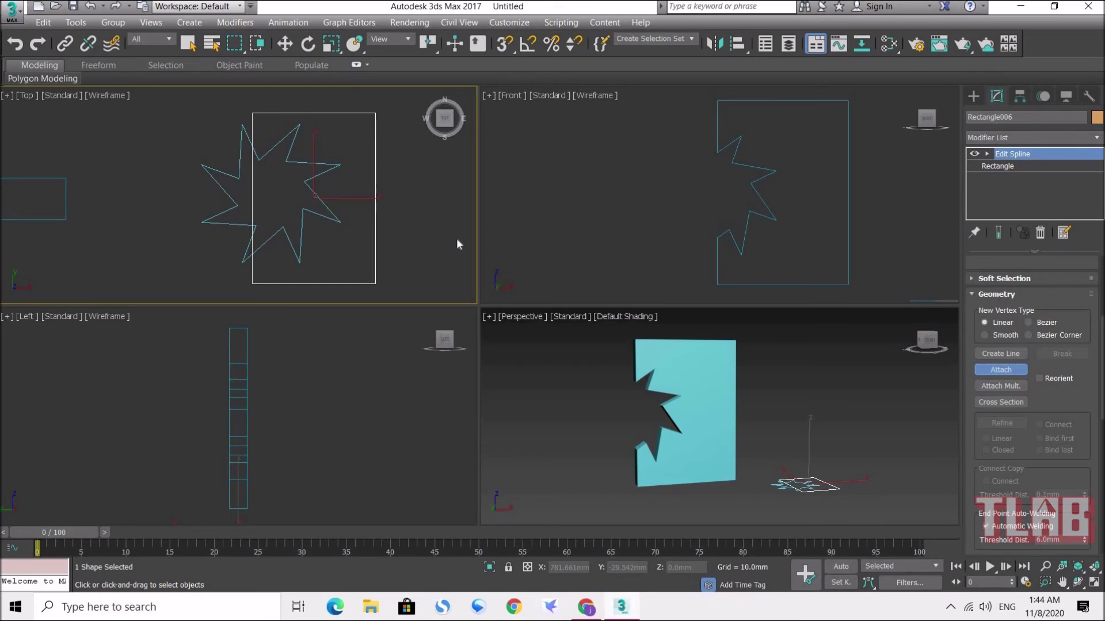
left_click(1002, 371)
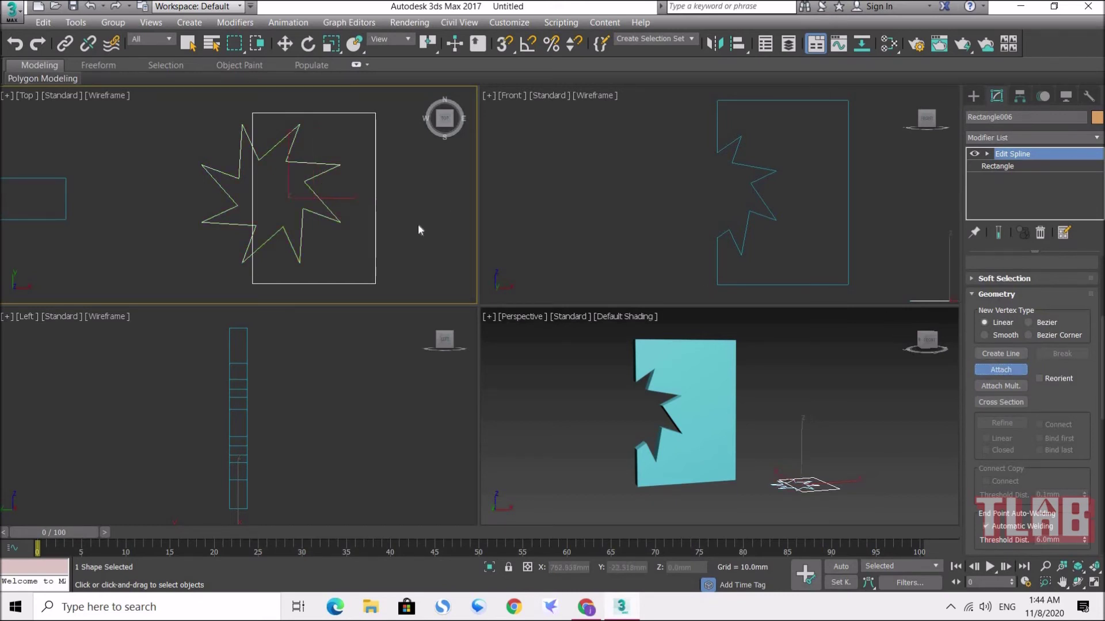
At spline level, trim the star segments outside the rectangle and the part of its left edge crossing the star
scroll(1077, 305, "up", 5)
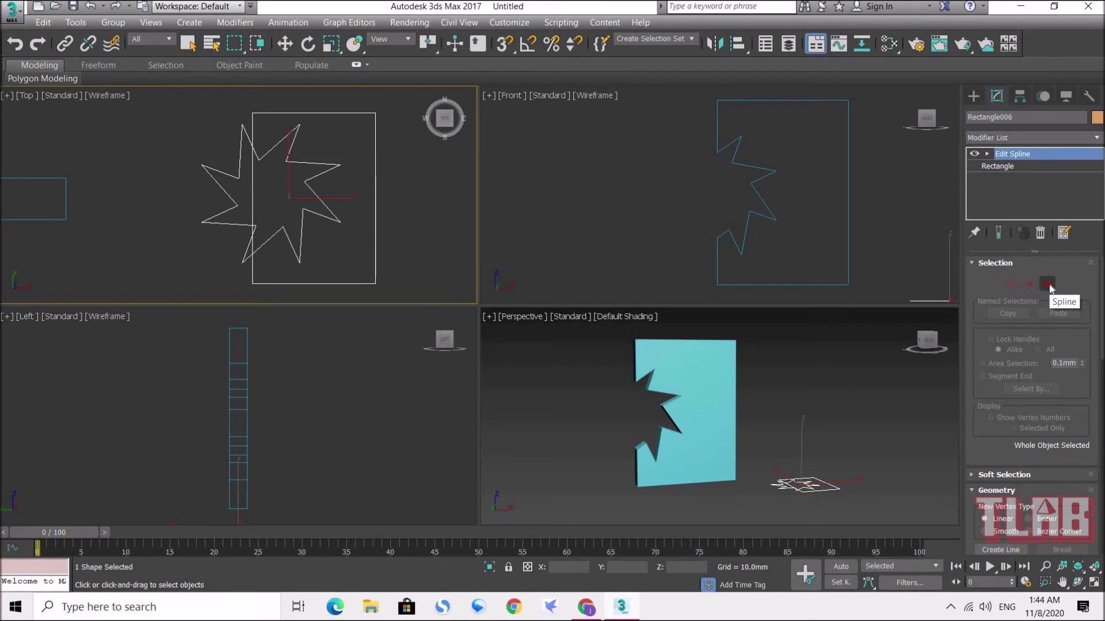
left_click(1047, 285)
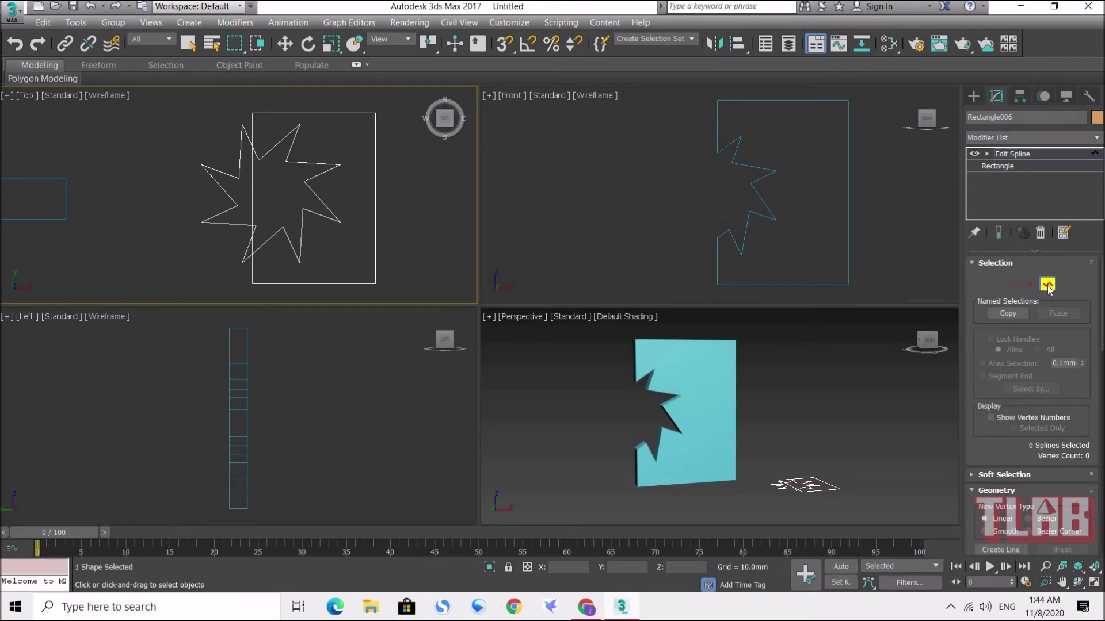
scroll(994, 375, "down", 1)
scroll(993, 375, "down", 10)
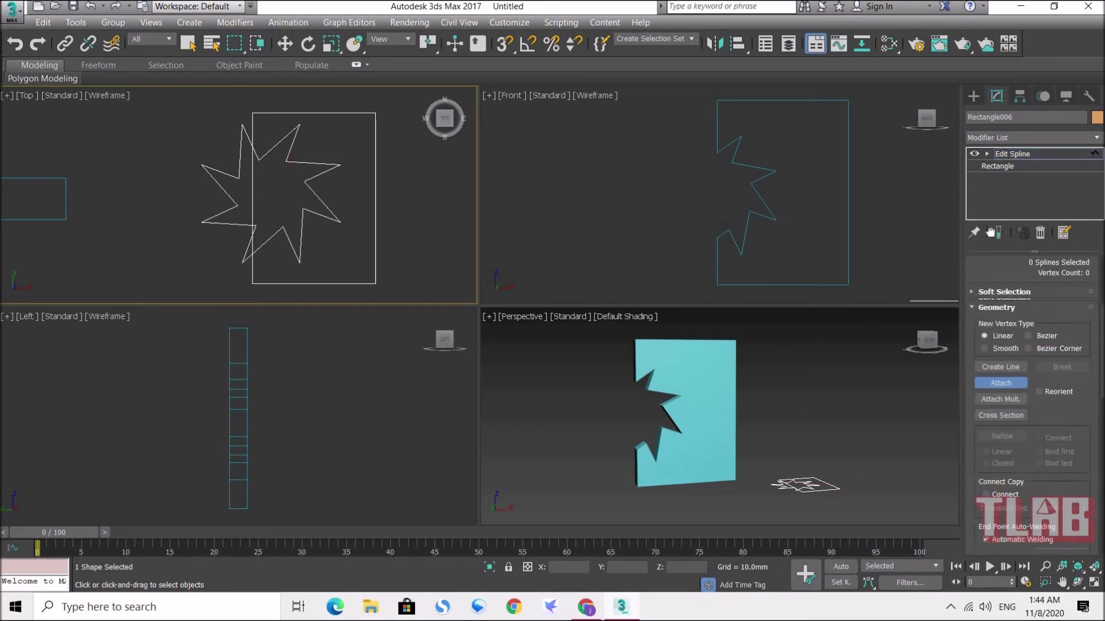
scroll(1003, 395, "down", 5)
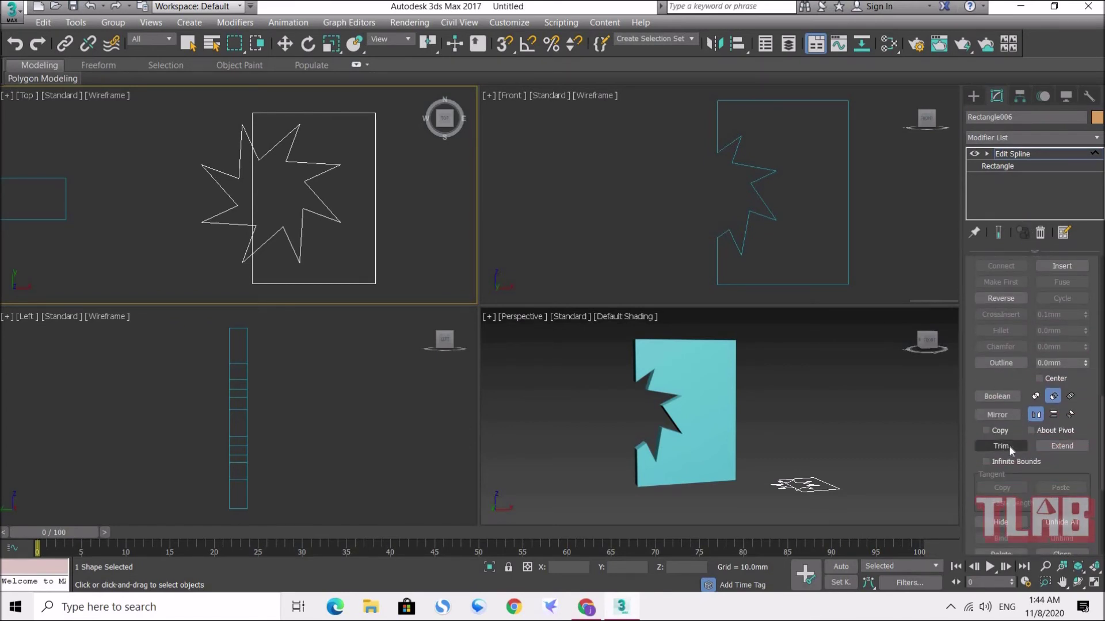
left_click(1001, 447)
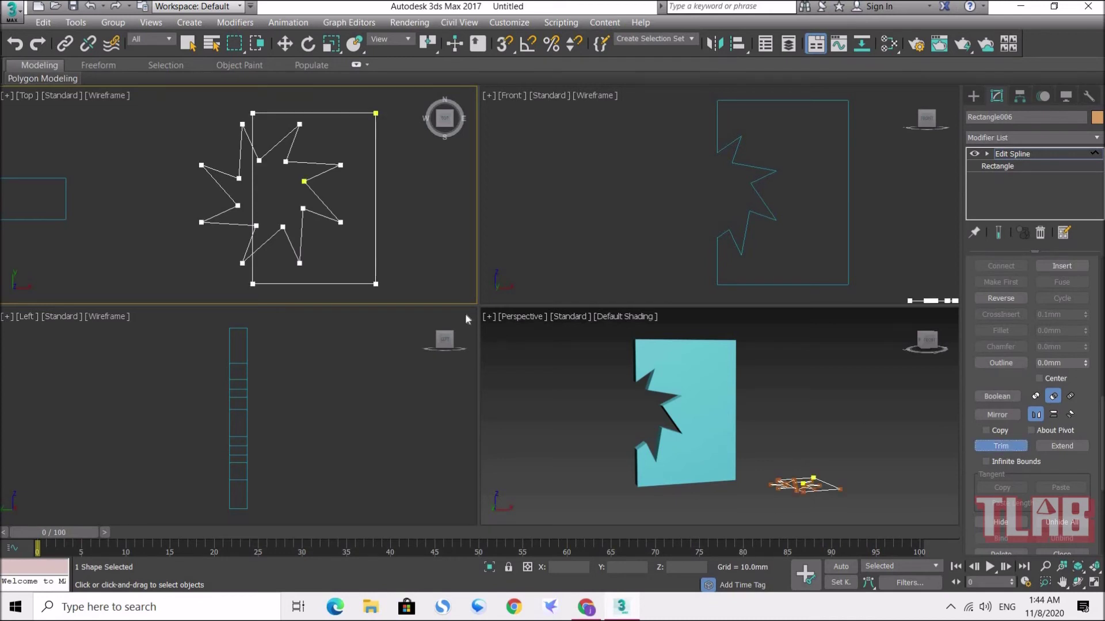
left_click(240, 160)
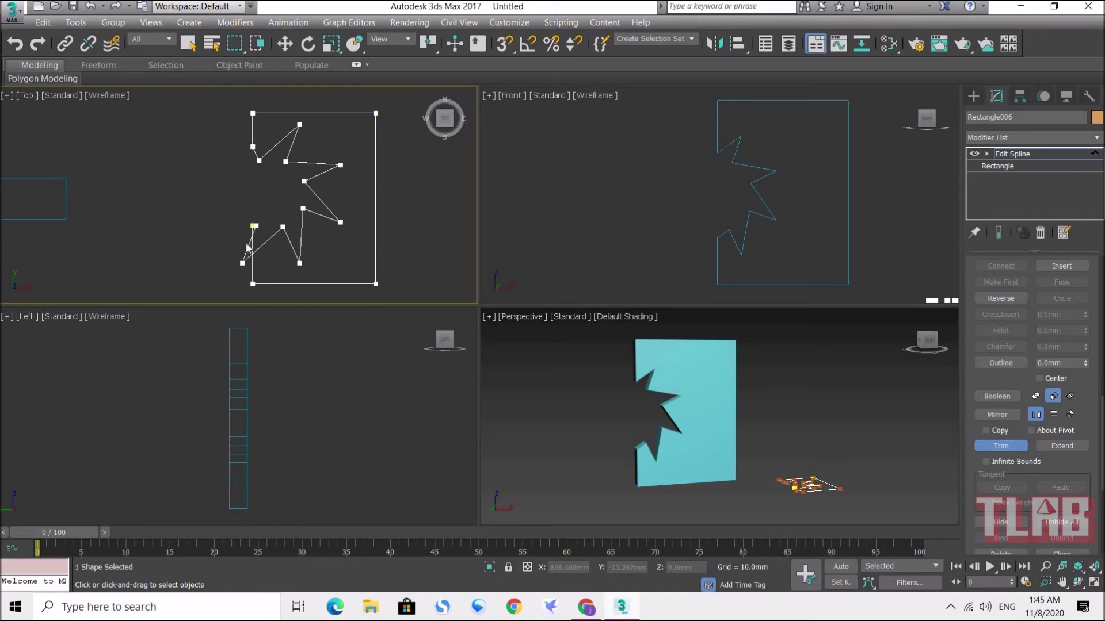
Trim the remaining star tip and overlapping pieces at the lower end of the notch, and end the Trim command
scroll(251, 247, "up", 5)
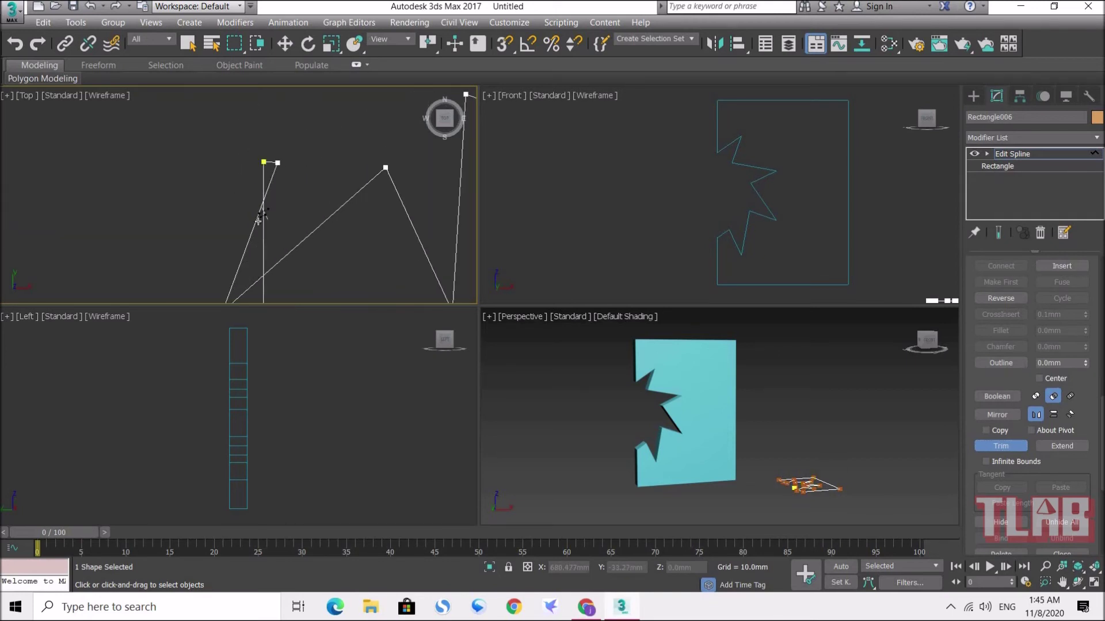
left_click(271, 181)
left_click(262, 226)
left_click(248, 242)
scroll(212, 230, "down", 5)
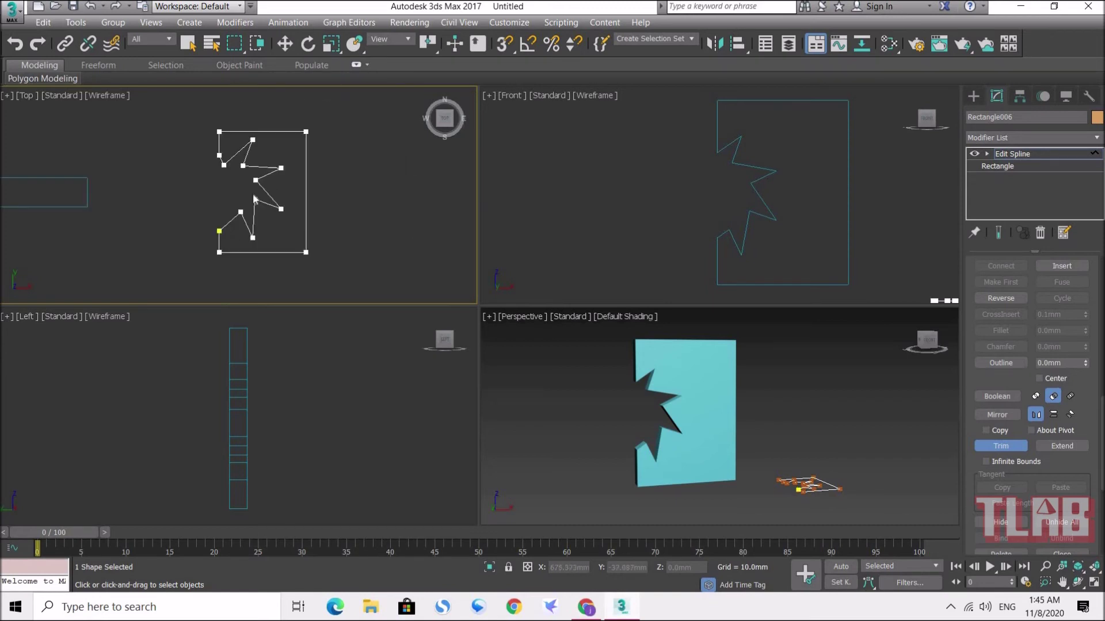
scroll(265, 166, "up", 1)
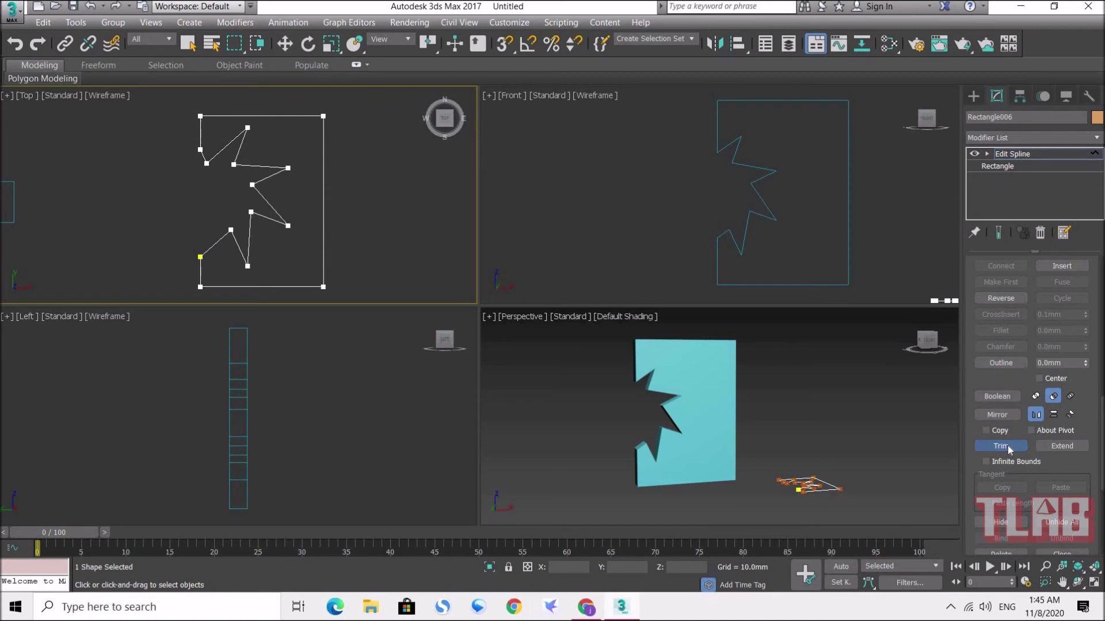
key("w")
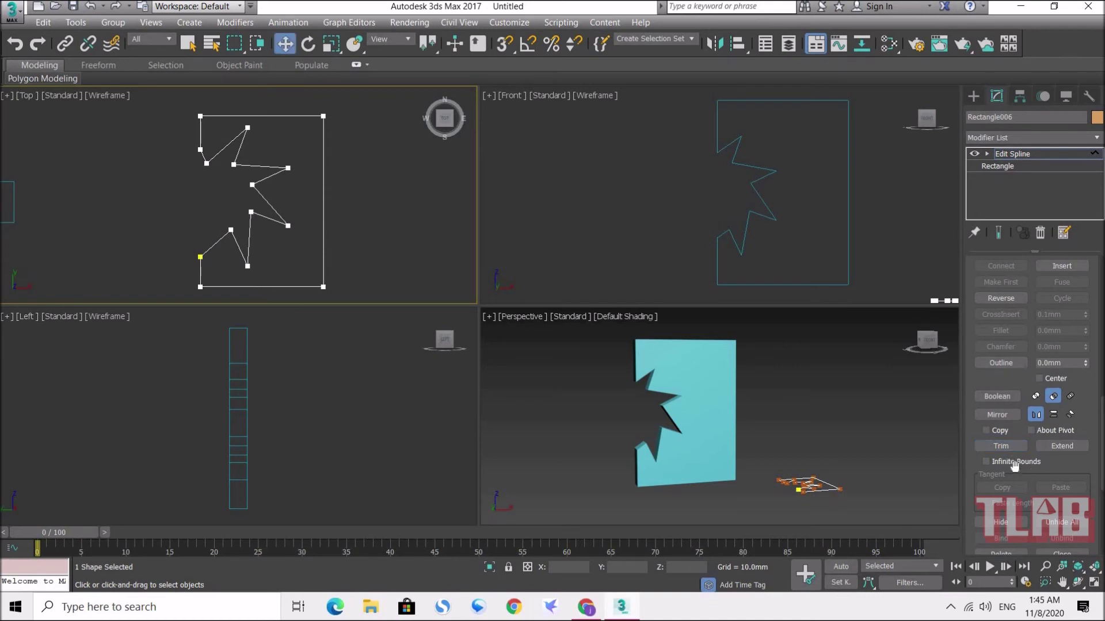
Enlarge the Top viewport and examine the upper junction between the trimmed star and the rectangle's left edge
scroll(972, 269, "up", 10)
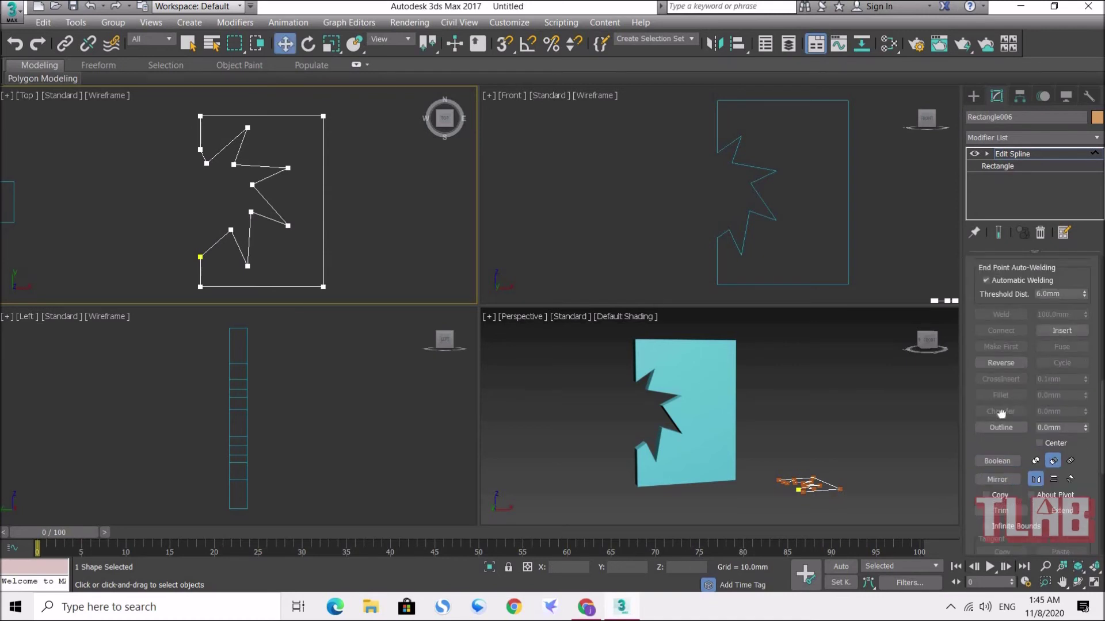
scroll(1099, 401, "up", 5)
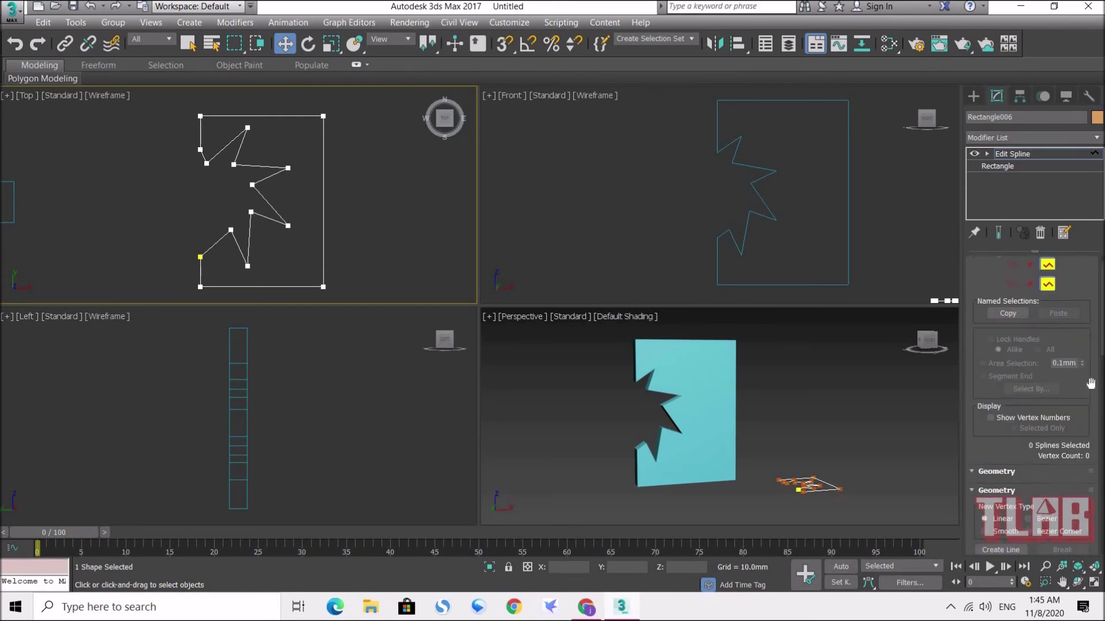
middle_click_drag(165, 213, 195, 205)
left_click_drag(479, 306, 890, 481)
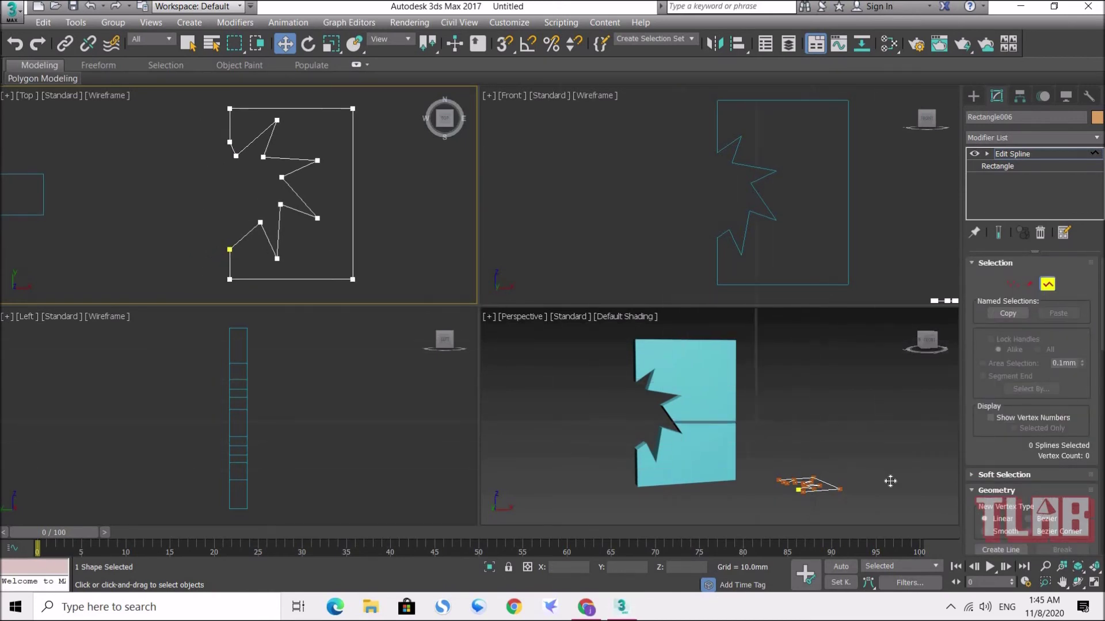
scroll(429, 231, "up", 4)
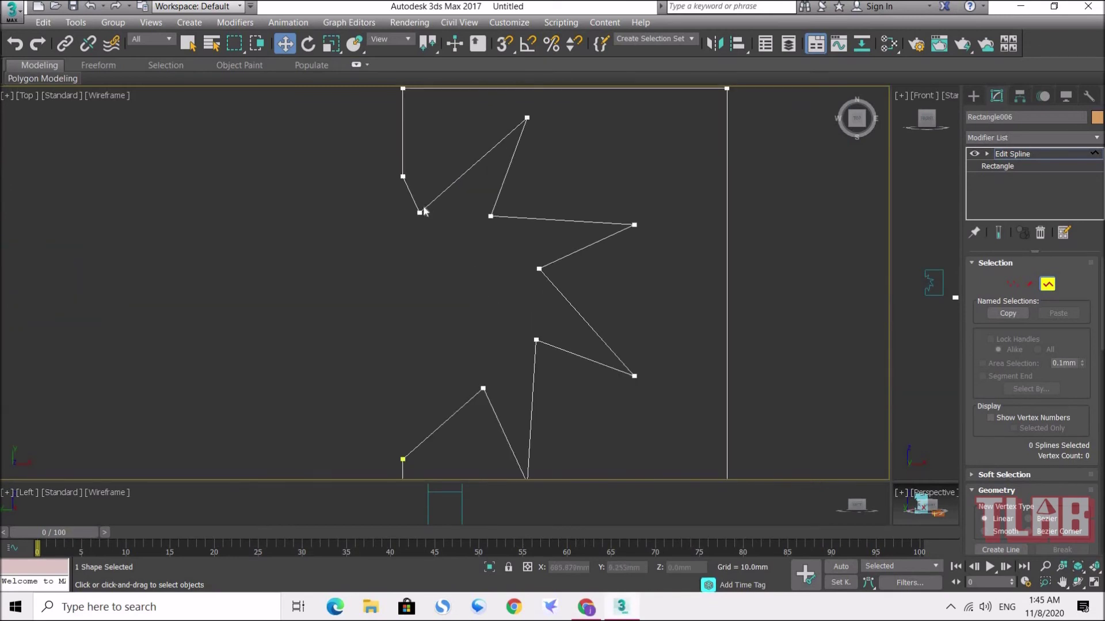
scroll(505, 246, "down", 4)
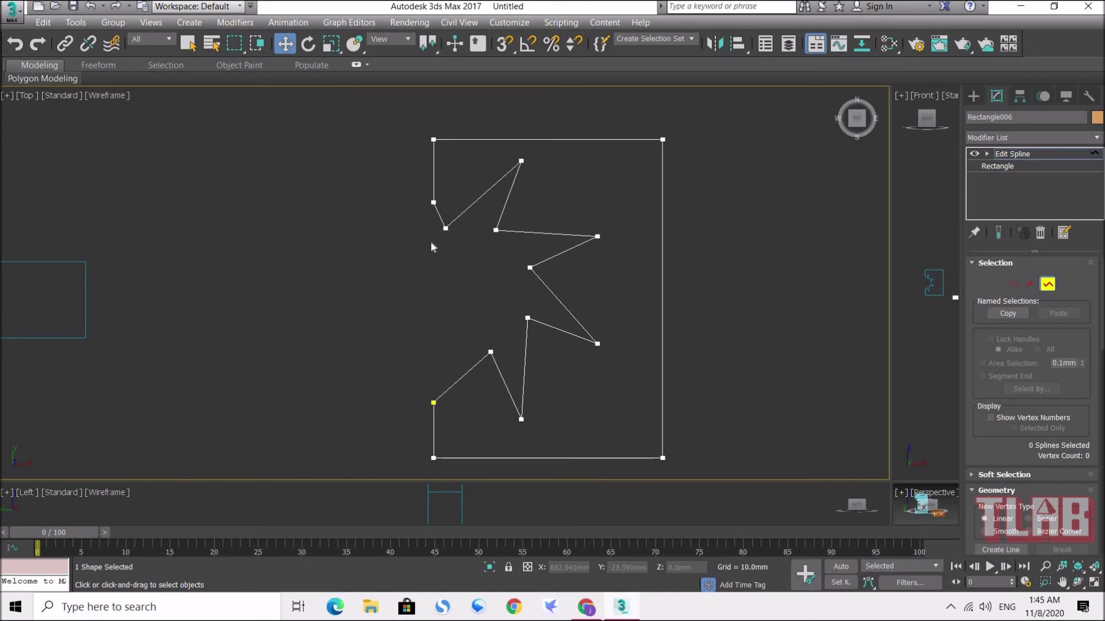
scroll(449, 224, "up", 2)
scroll(449, 224, "up", 4)
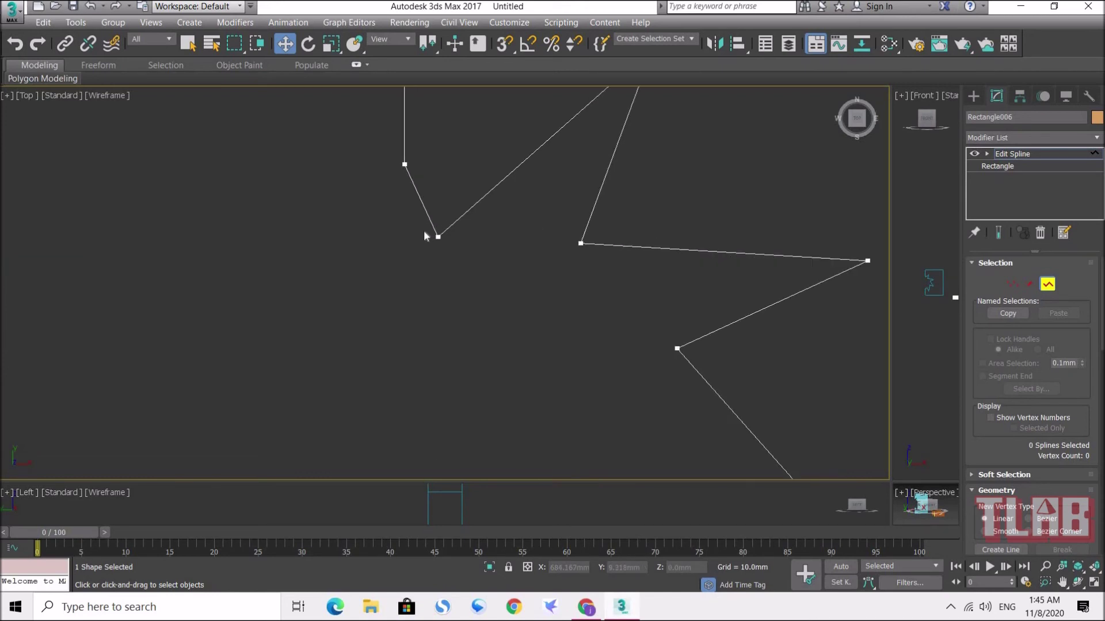
scroll(424, 230, "up", 2)
At vertex level, try moving the star's inner vertex near the upper junction about 4.6 mm in X, and undo the move
left_click(1012, 284)
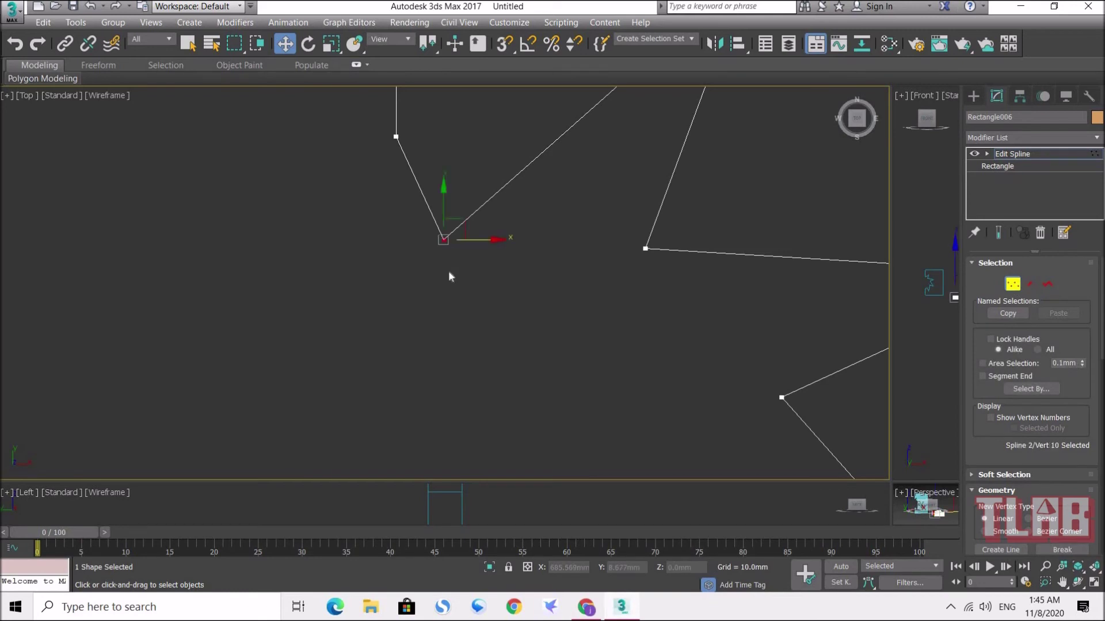
left_click(444, 241)
scroll(460, 319, "down", 3)
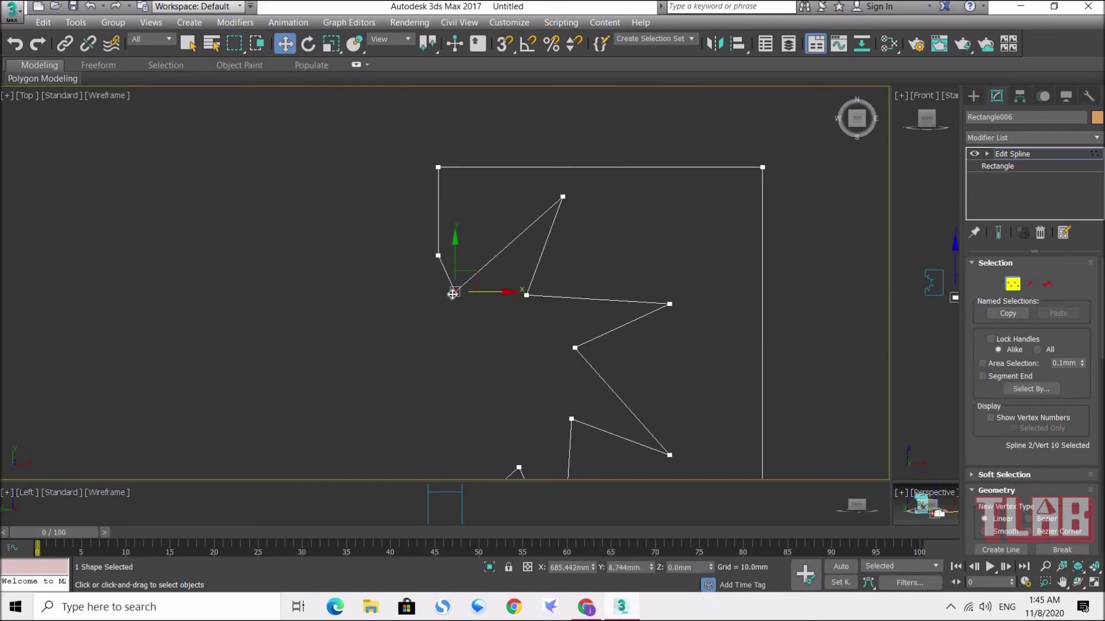
left_click_drag(486, 292, 509, 293)
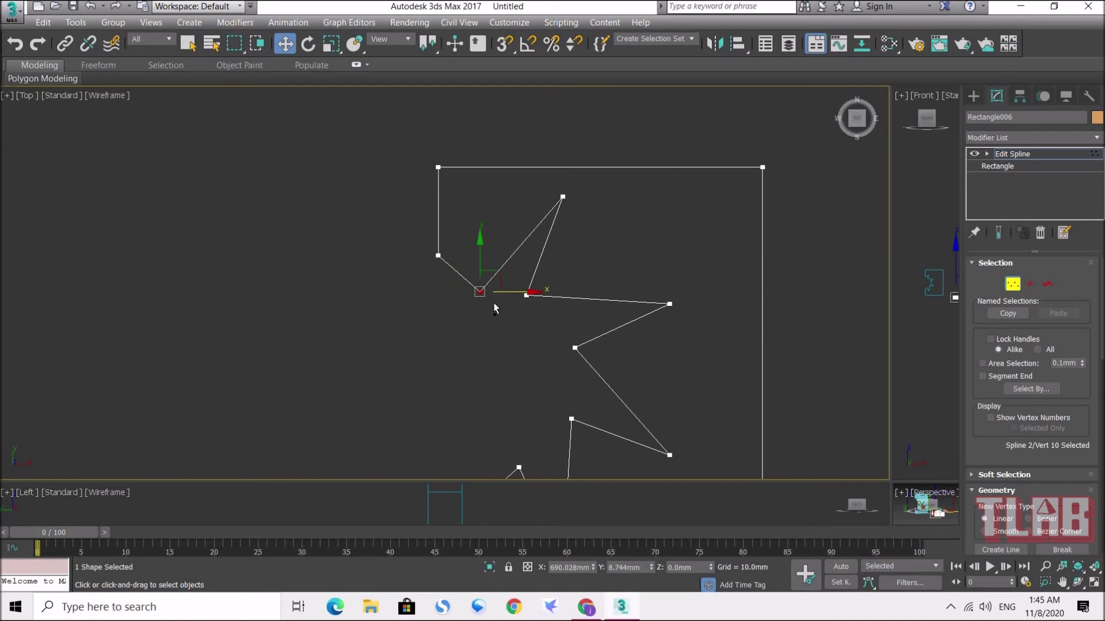
key("ctrl+z")
Try pulling the star's end vertex about 3.3 mm off the rectangle's left edge, undo it, and select the junction's overlapping vertices
left_click(438, 255)
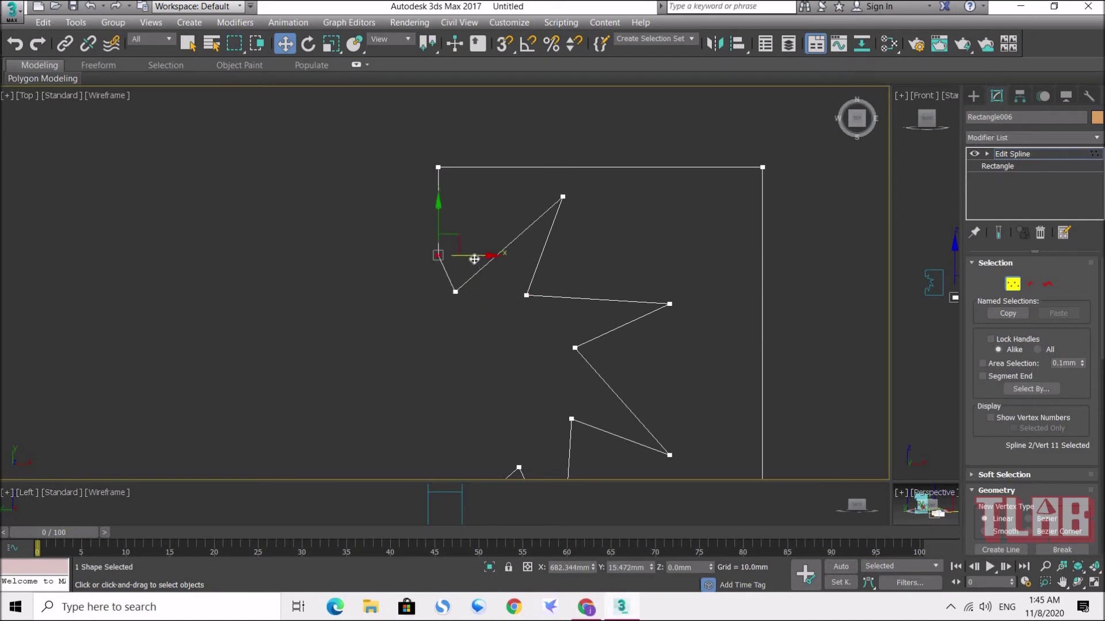
left_click_drag(481, 257, 497, 257)
scroll(416, 281, "up", 3)
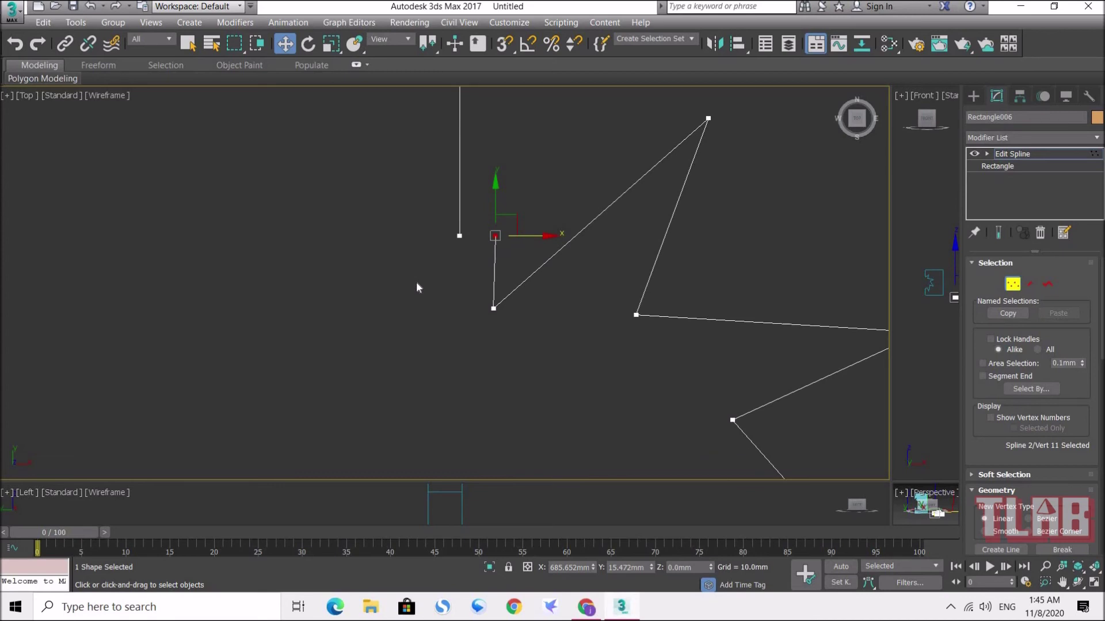
key("ctrl+z")
left_click_drag(427, 221, 463, 243)
Try pulling the vertex at the notch's lower junction away in X to test the connection, and undo the move
scroll(440, 275, "down", 3)
middle_click_drag(459, 301, 480, 90)
scroll(471, 338, "up", 3)
left_click(469, 307)
scroll(478, 323, "up", 2)
left_click_drag(544, 301, 589, 301)
key("ctrl+z")
Select the two overlapping vertices at the notch's lower junction as a check, and leave vertex editing
left_click(507, 357)
left_click_drag(485, 319, 483, 325)
left_click(439, 281)
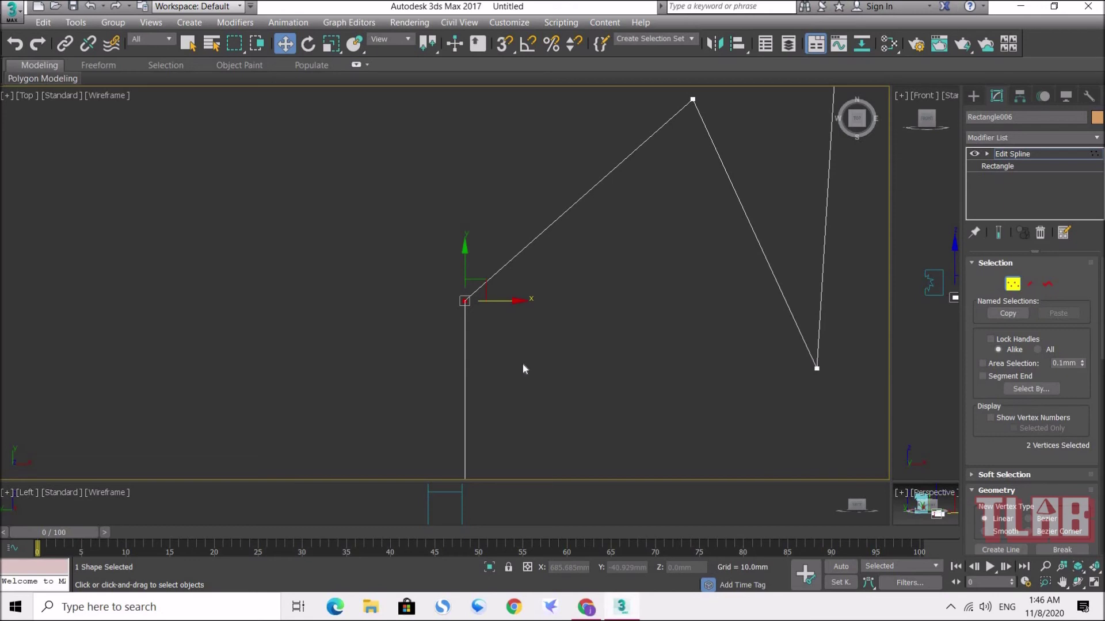
scroll(538, 365, "down", 6)
middle_click_drag(575, 269, 489, 298)
left_click(1013, 283)
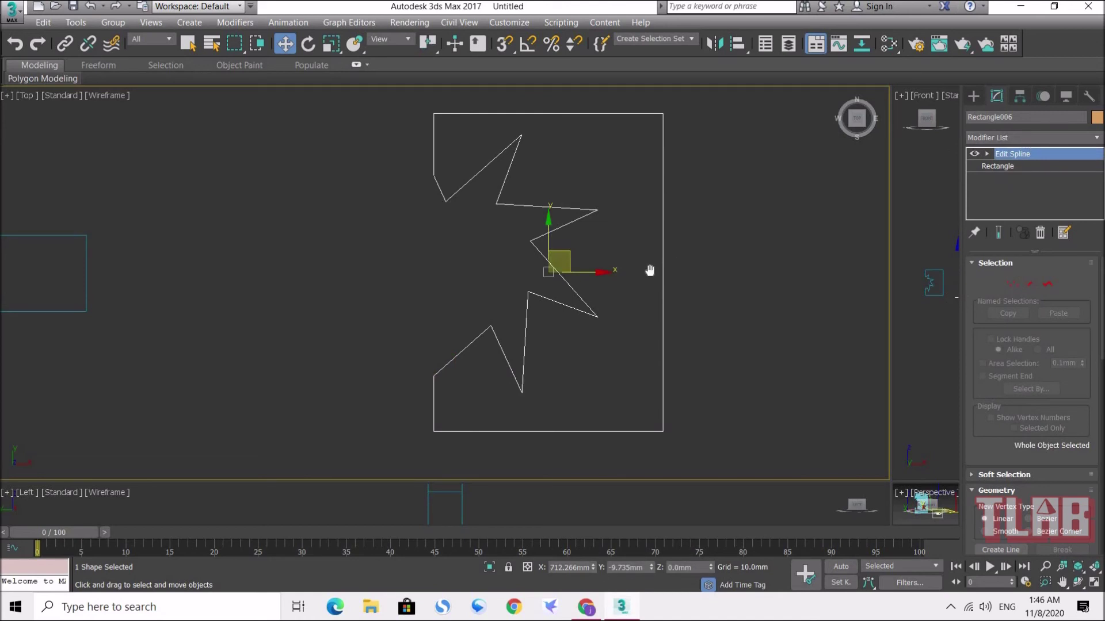
Extrude the trimmed outline 20 mm and check the resulting solid in the Perspective view
middle_click_drag(673, 276, 627, 267)
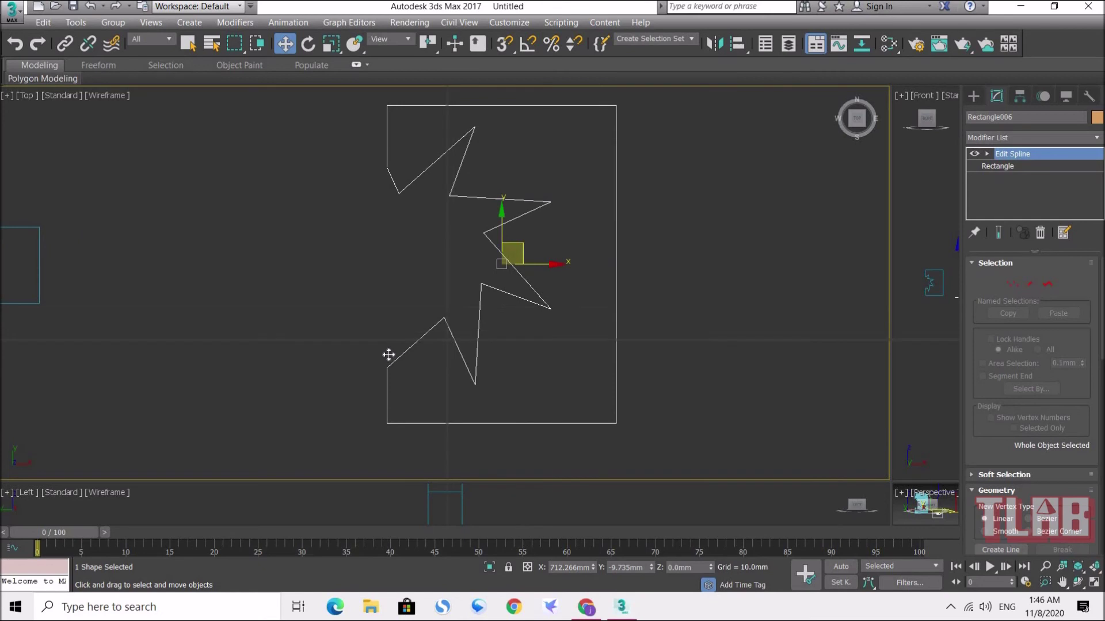
key("alt+w")
left_click(1027, 136)
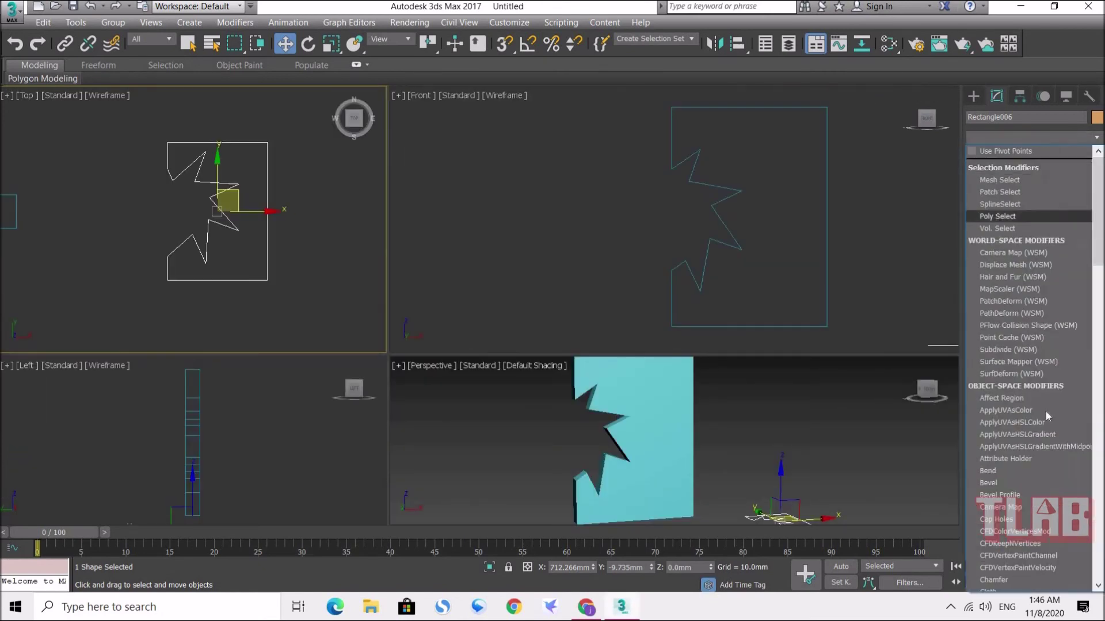
scroll(1052, 413, "down", 10)
left_click(1036, 219)
middle_click_drag(777, 454, 732, 479)
key("z")
scroll(691, 444, "down", 3)
scroll(691, 445, "down", 3)
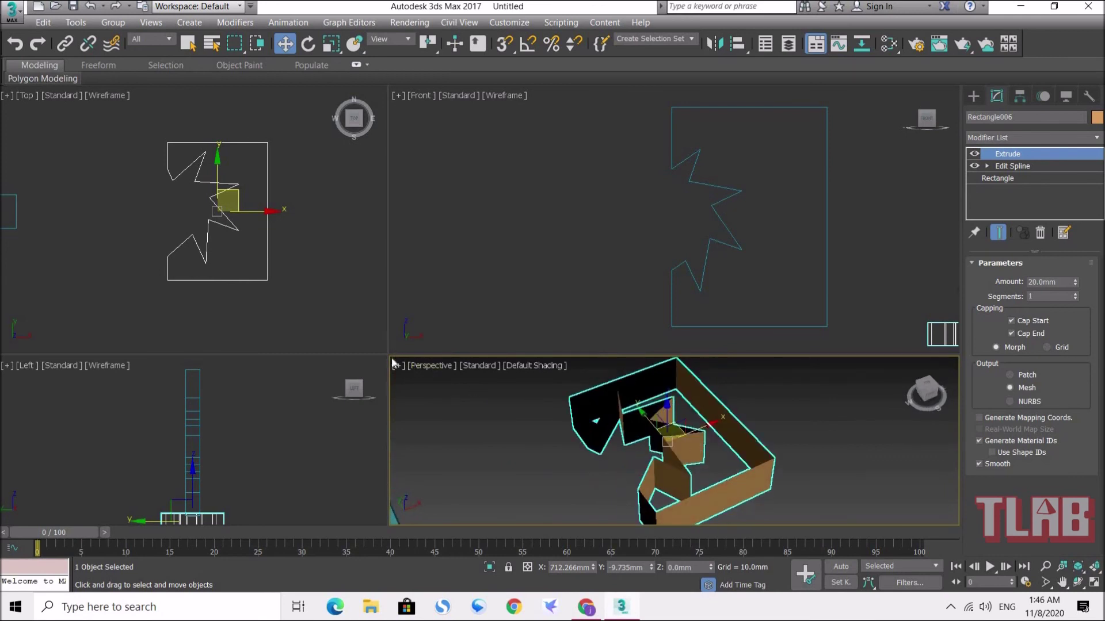
Delete the Extrude modifier from the star-notched rectangle to return to its editable outline
left_click_drag(390, 355, 745, 427)
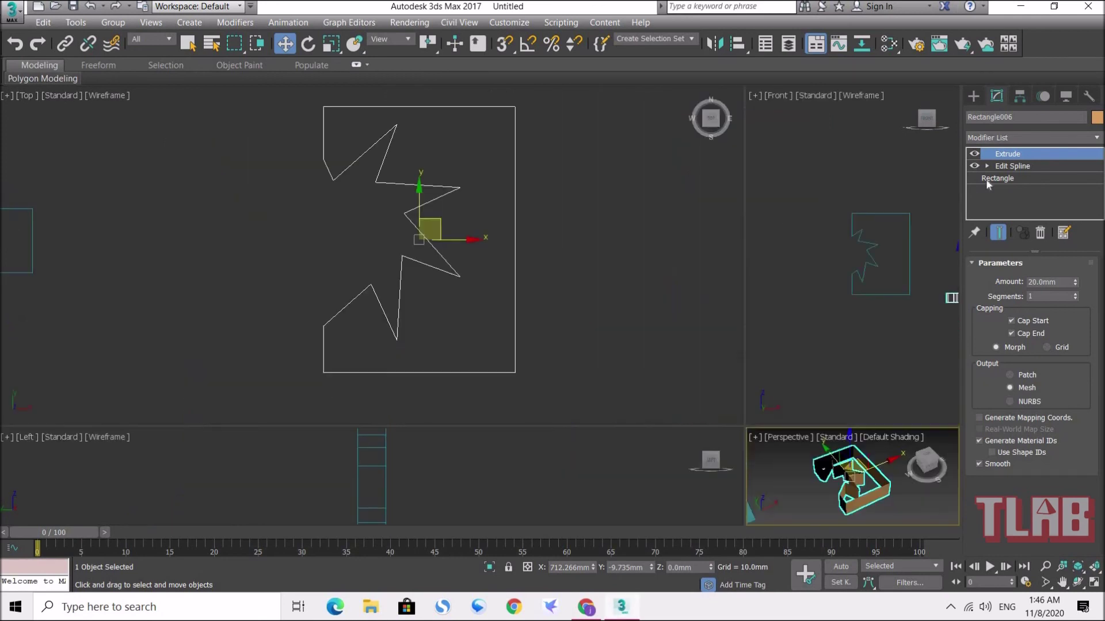
right_click(1019, 154)
left_click(988, 173)
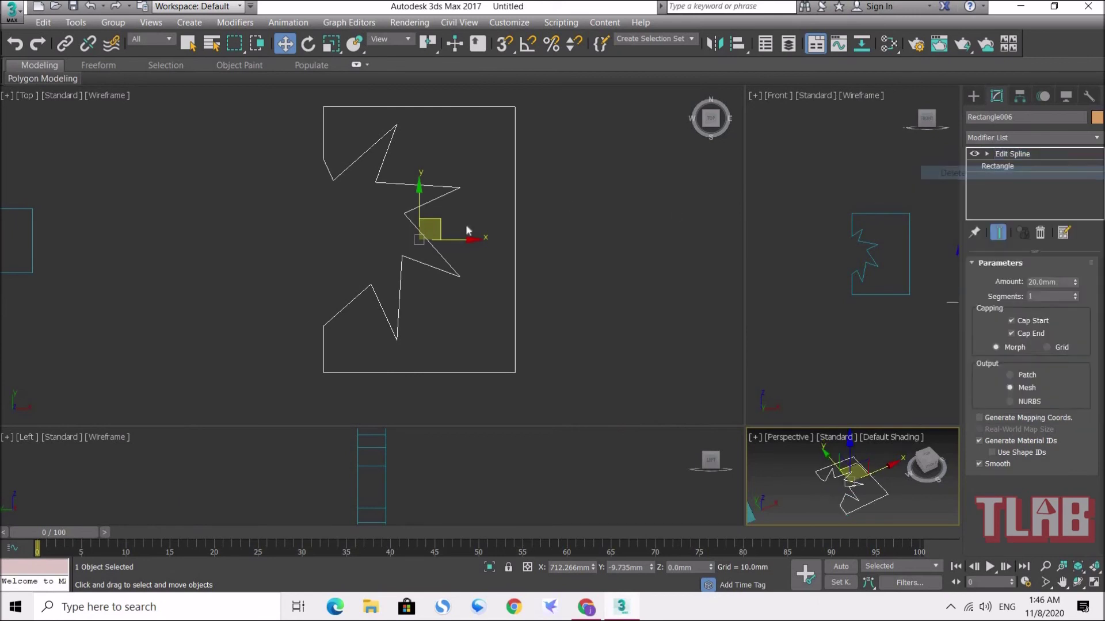
middle_click_drag(424, 264, 488, 297)
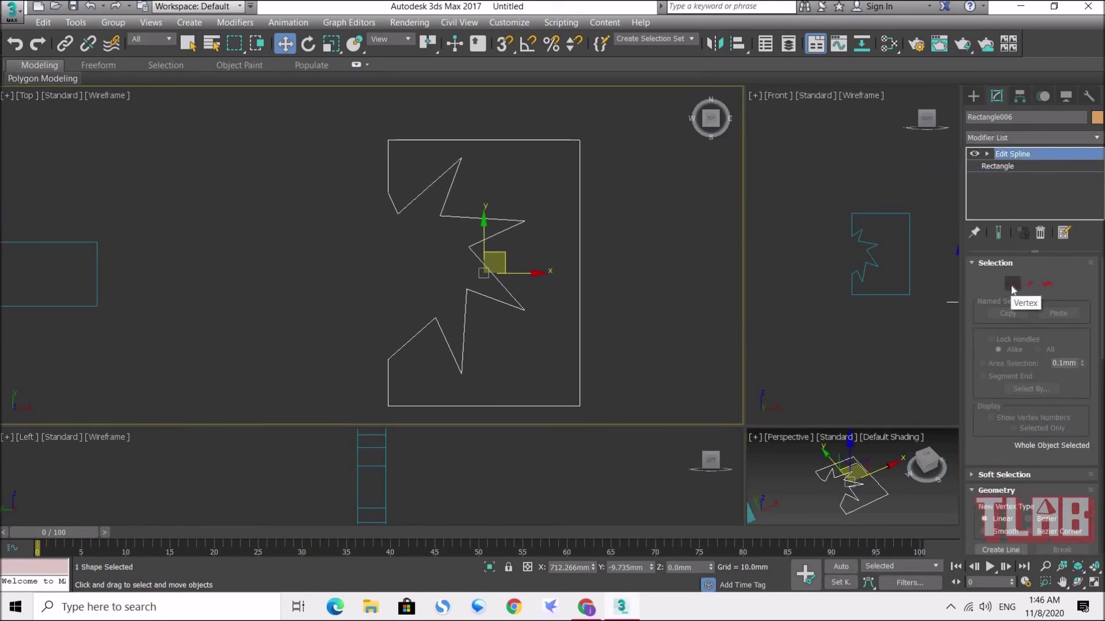
Weld the two overlapping vertices at the notch's upper junction with a 100 mm threshold, and select the welded vertex as a check
left_click(1013, 284)
left_click_drag(415, 217, 371, 175)
scroll(371, 190, "up", 4)
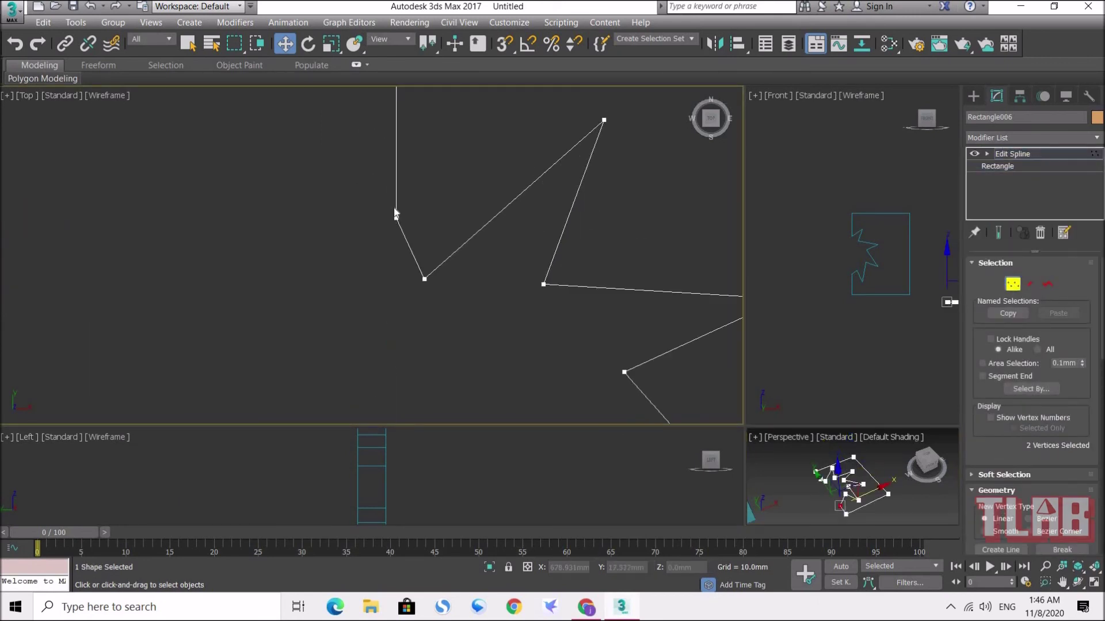
left_click_drag(414, 238, 365, 204)
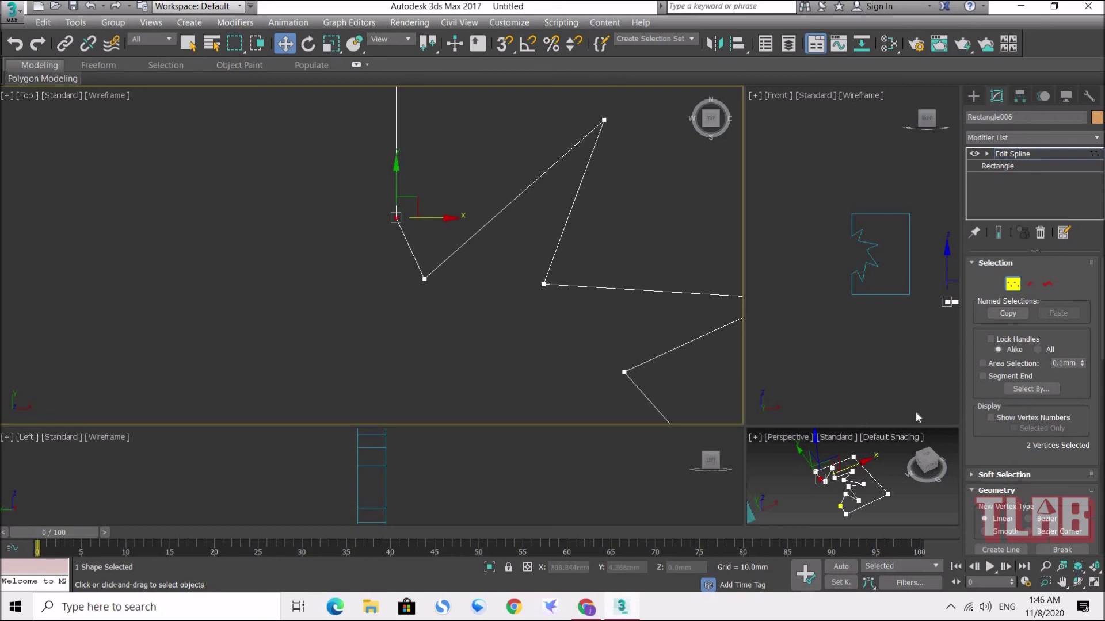
scroll(1029, 302, "down", 6)
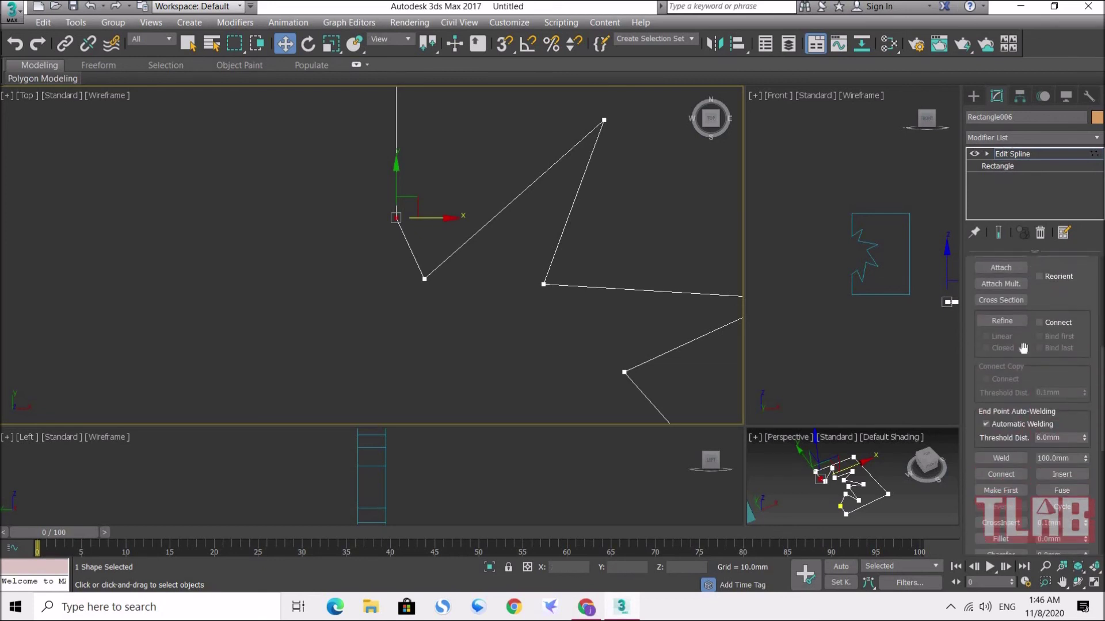
scroll(1021, 425, "down", 3)
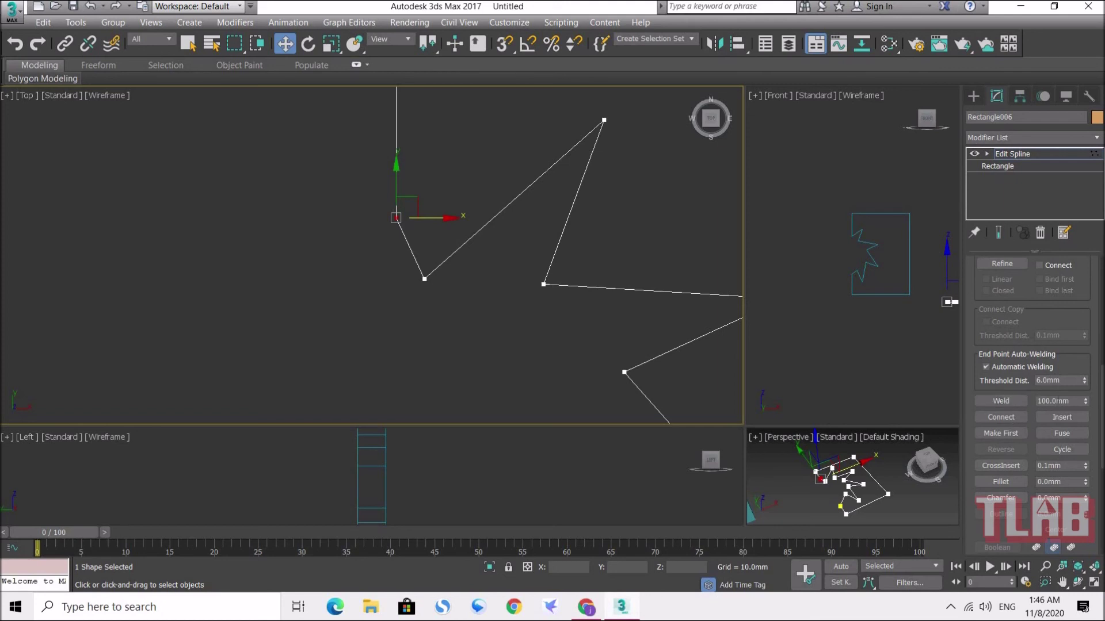
left_click(1053, 401)
left_click(1005, 405)
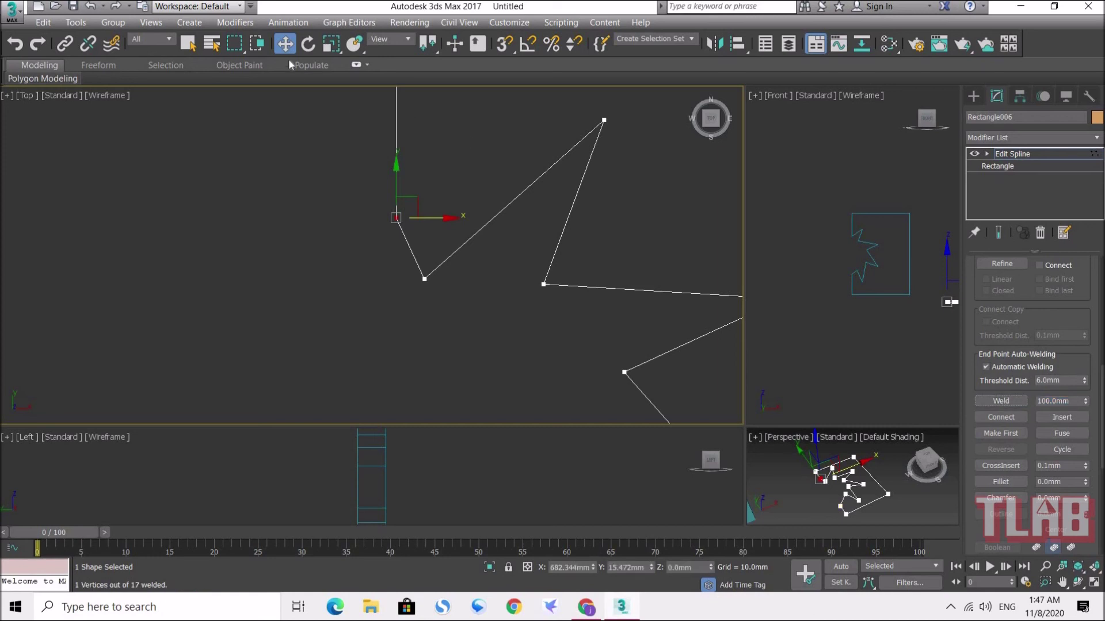
left_click(348, 207)
left_click(396, 217)
left_click_drag(432, 220, 445, 284)
left_click(397, 343)
Select the overlapping vertices at the notch's lower junction and weld them with the 100 mm threshold
scroll(414, 278, "down", 3)
middle_click_drag(426, 284, 438, 186)
scroll(374, 166, "up", 5)
left_click_drag(374, 166, 442, 216)
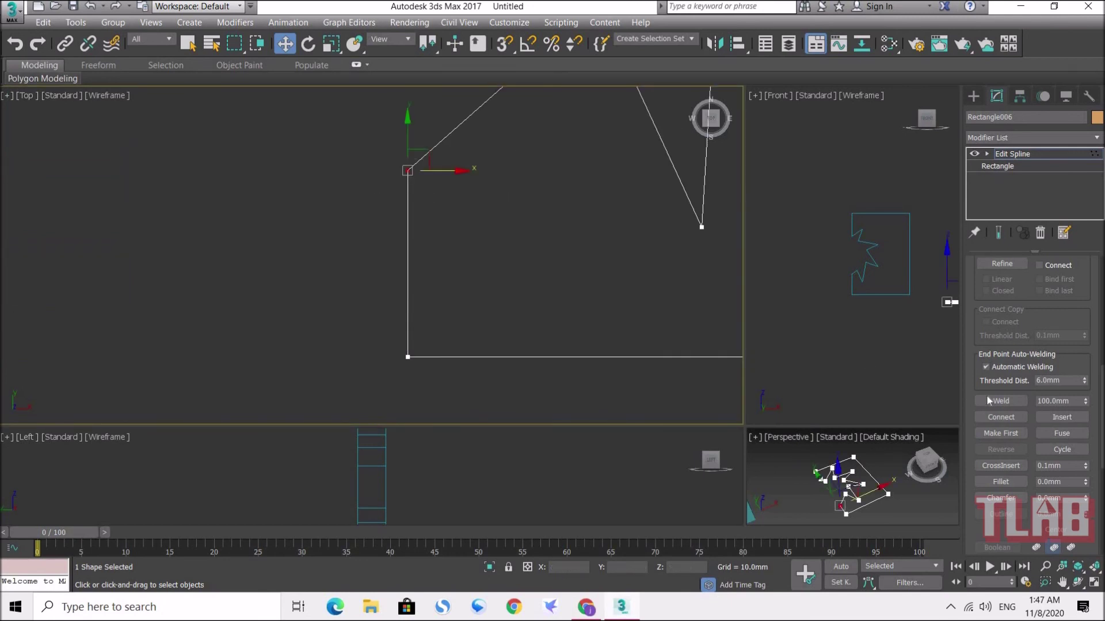
left_click(1006, 401)
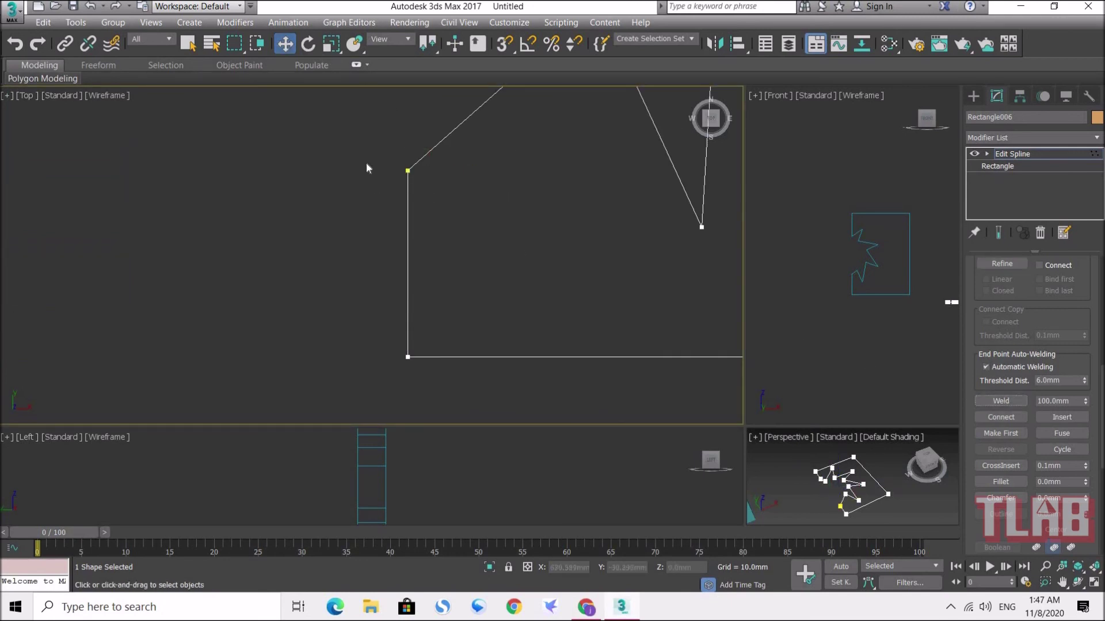
Select the welded vertex at the notch's lower junction and check the vertex selection information
left_click(408, 171)
middle_click_drag(420, 276, 401, 345)
left_click_drag(427, 240, 451, 244)
scroll(457, 319, "down", 8)
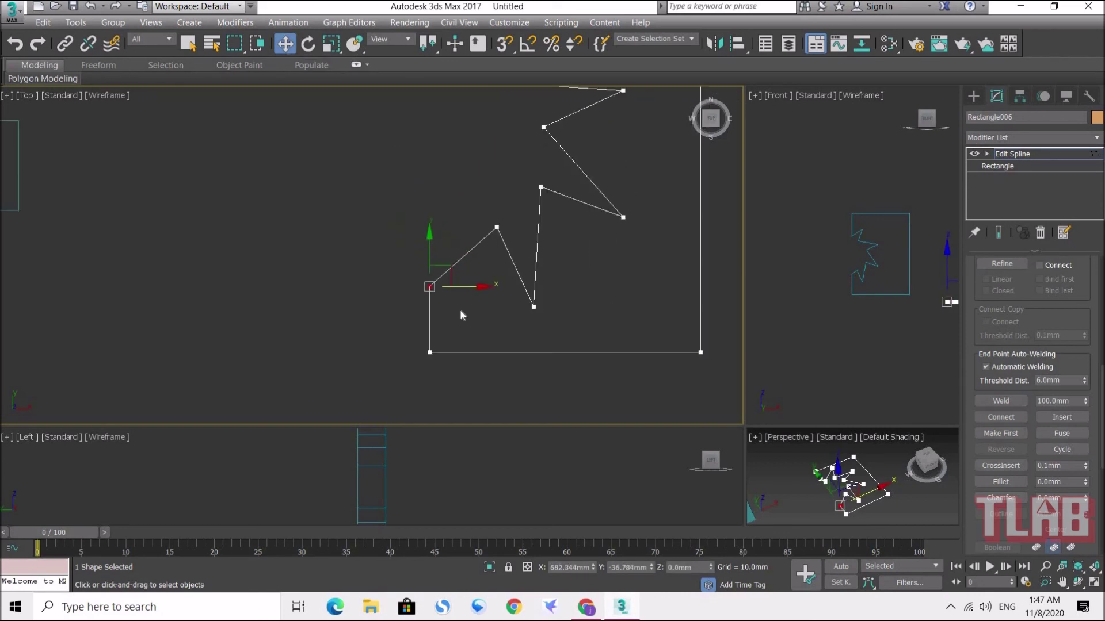
scroll(477, 284, "up", 2)
scroll(477, 284, "up", 2)
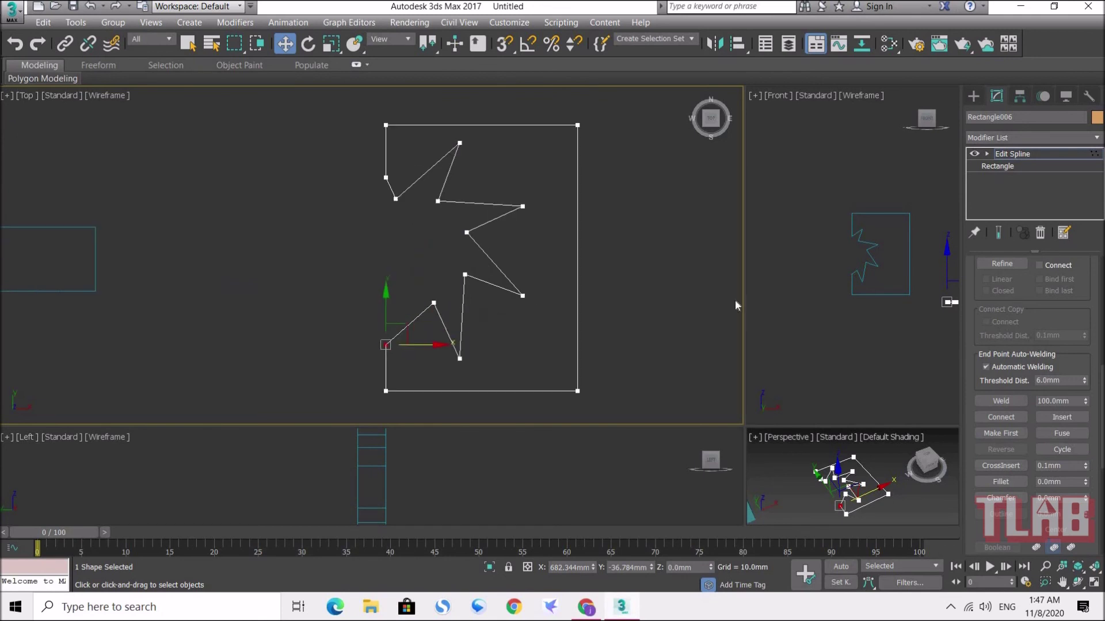
scroll(1073, 429, "up", 5)
scroll(1073, 428, "up", 3)
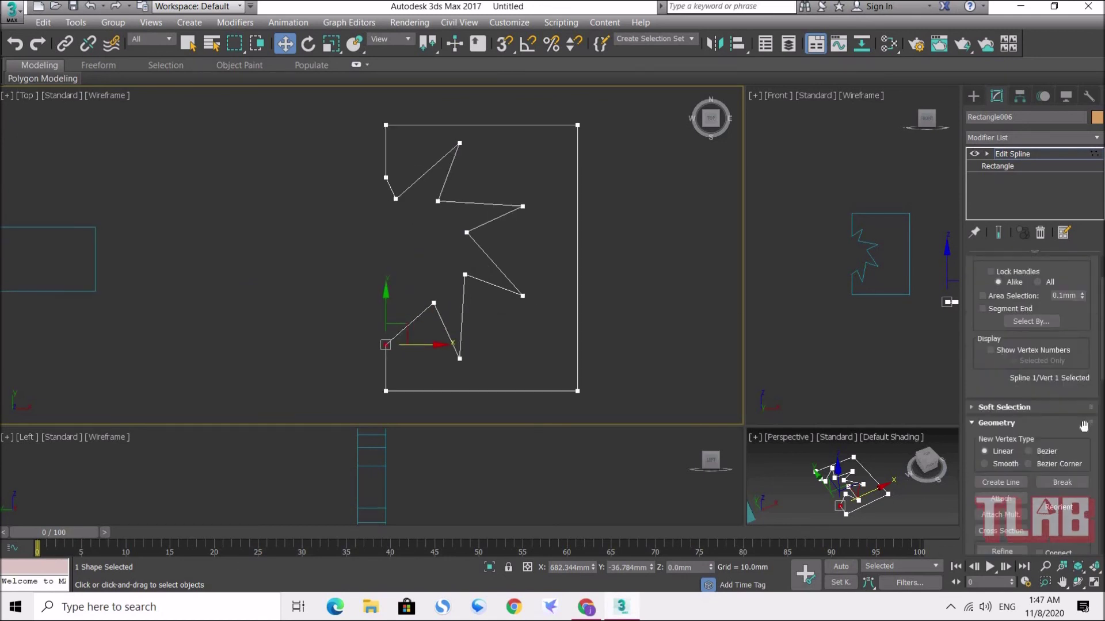
Leave vertex editing, extrude the welded outline 20 mm, and inspect the capped solid in an enlarged Perspective view
left_click(1018, 154)
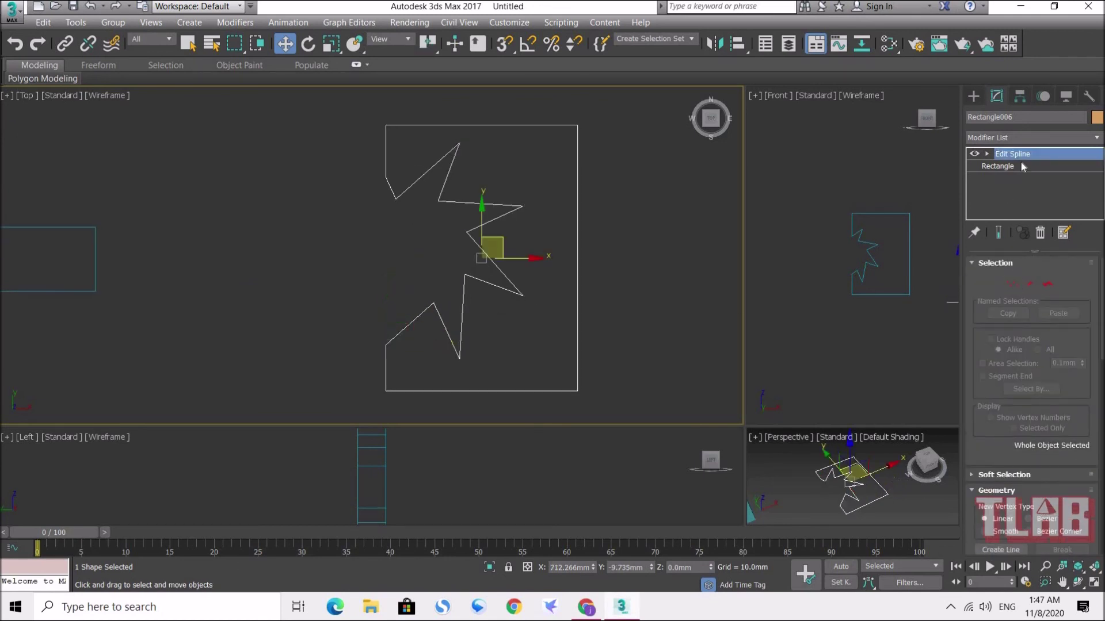
left_click(1042, 138)
scroll(1017, 344, "up", 5)
scroll(1017, 375, "down", 10)
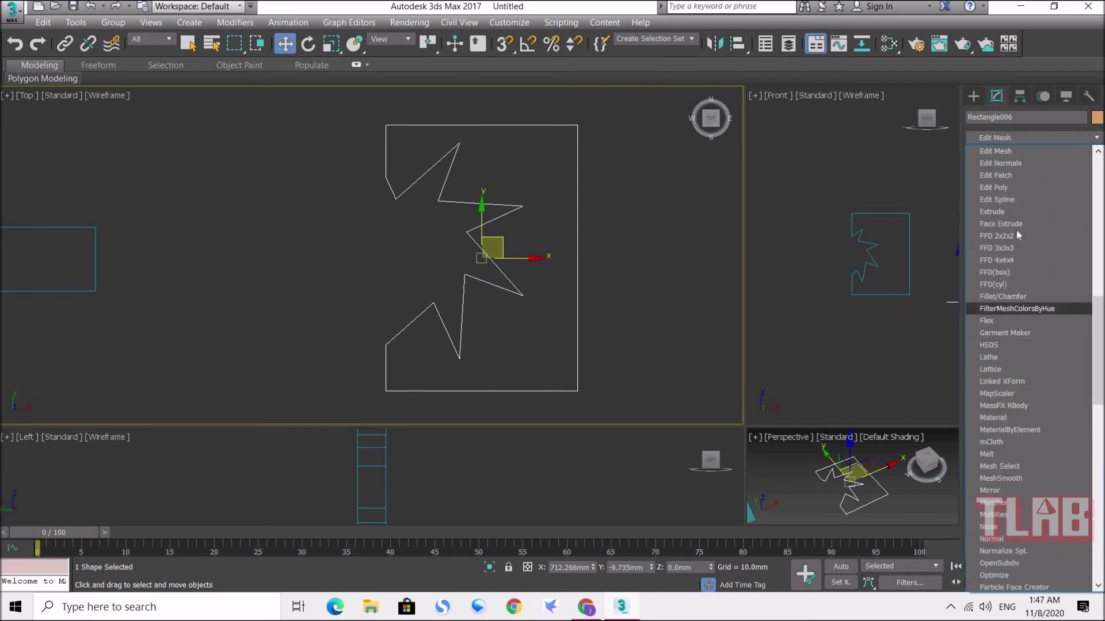
left_click(1020, 213)
left_click_drag(743, 428, 280, 164)
middle_click_drag(641, 355, 722, 419, "alt")
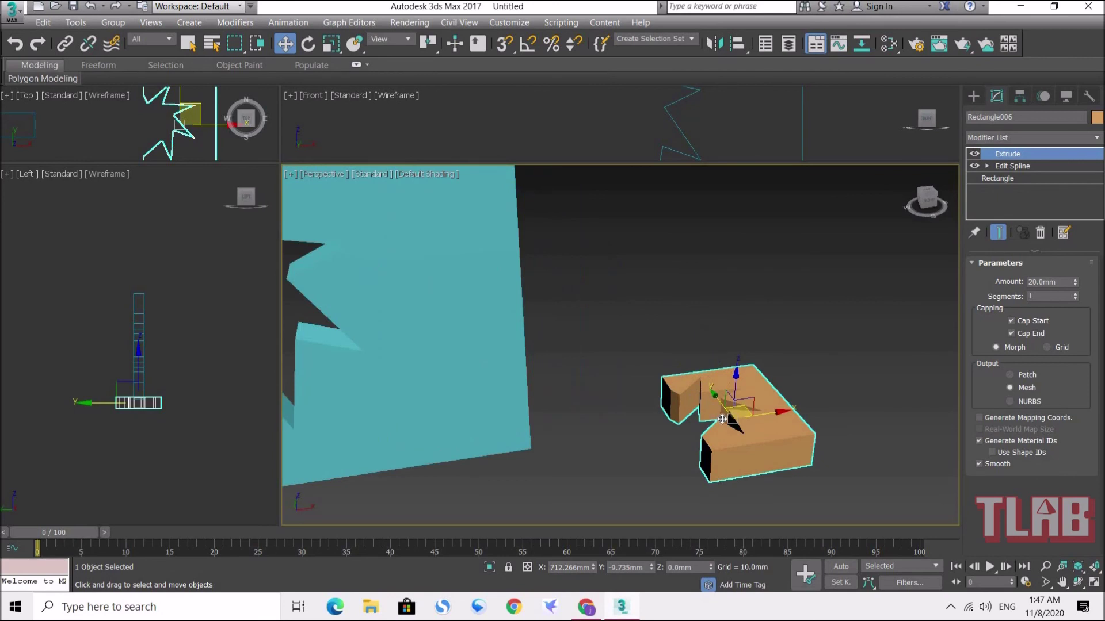
Rotate the extruded plate to exactly 90 degrees about the world X axis so it stands upright
key("e")
left_click_drag(745, 409, 752, 430)
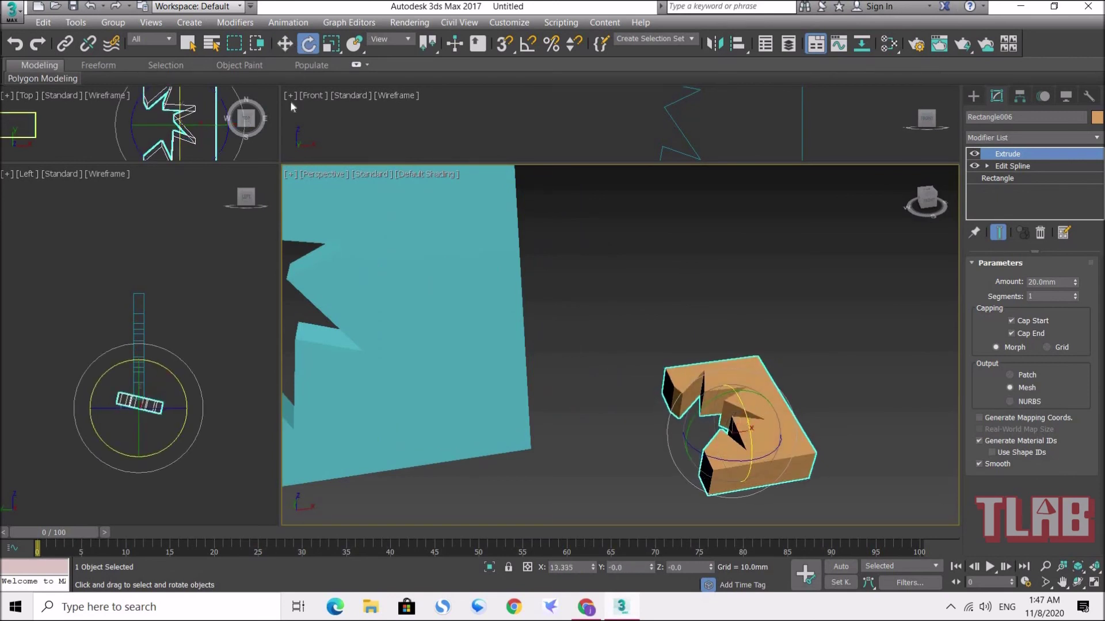
right_click(308, 43)
double_click(430, 190)
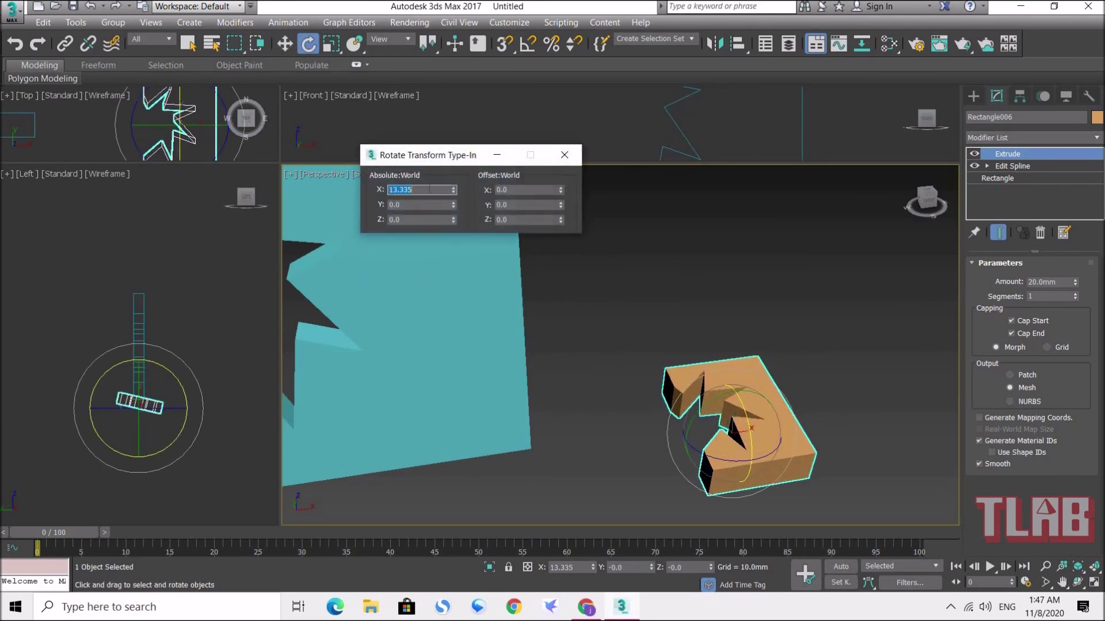
type("90")
key("Return")
left_click(564, 155)
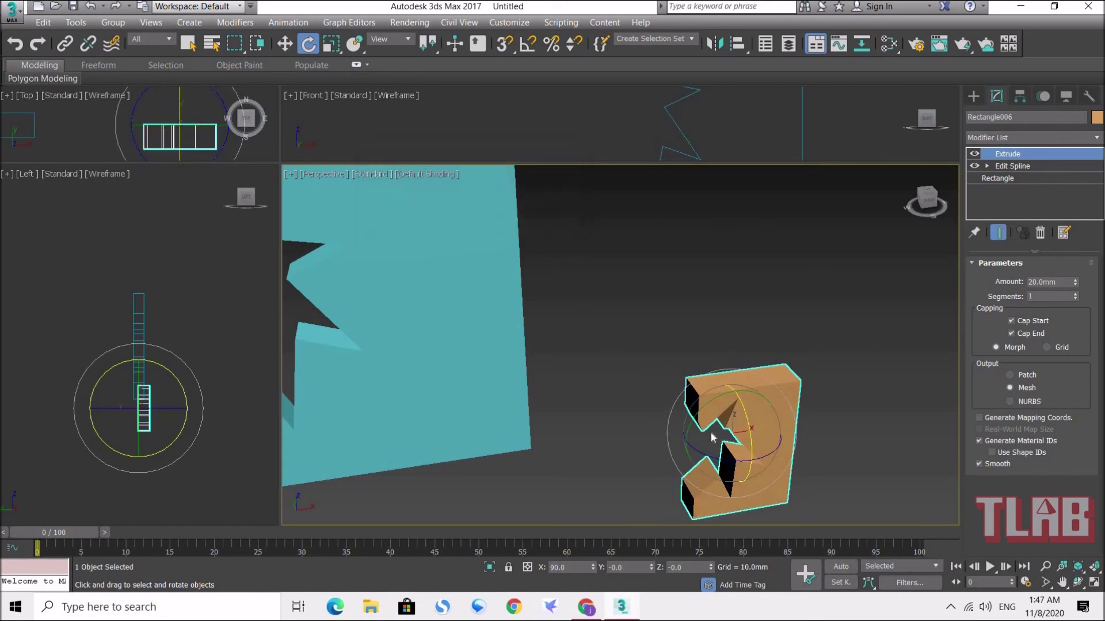
Raise the upright plate about 47 mm along Z and compare it with the larger notched plate in Perspective
key("w")
left_click_drag(737, 407, 745, 334)
scroll(679, 407, "down", 5)
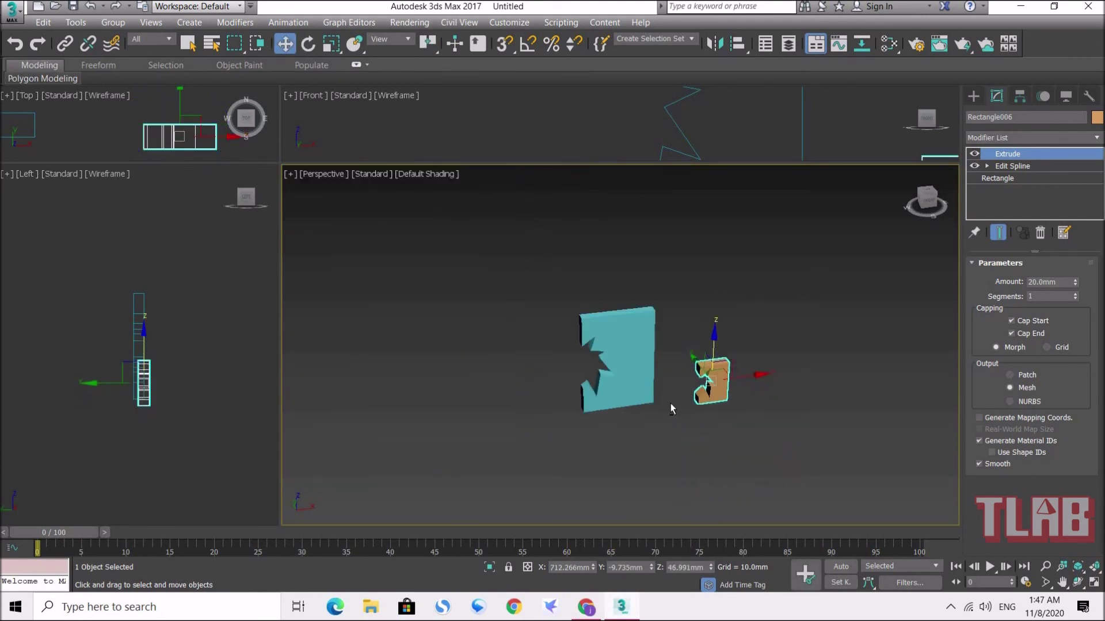
middle_click_drag(582, 401, 661, 396, "alt")
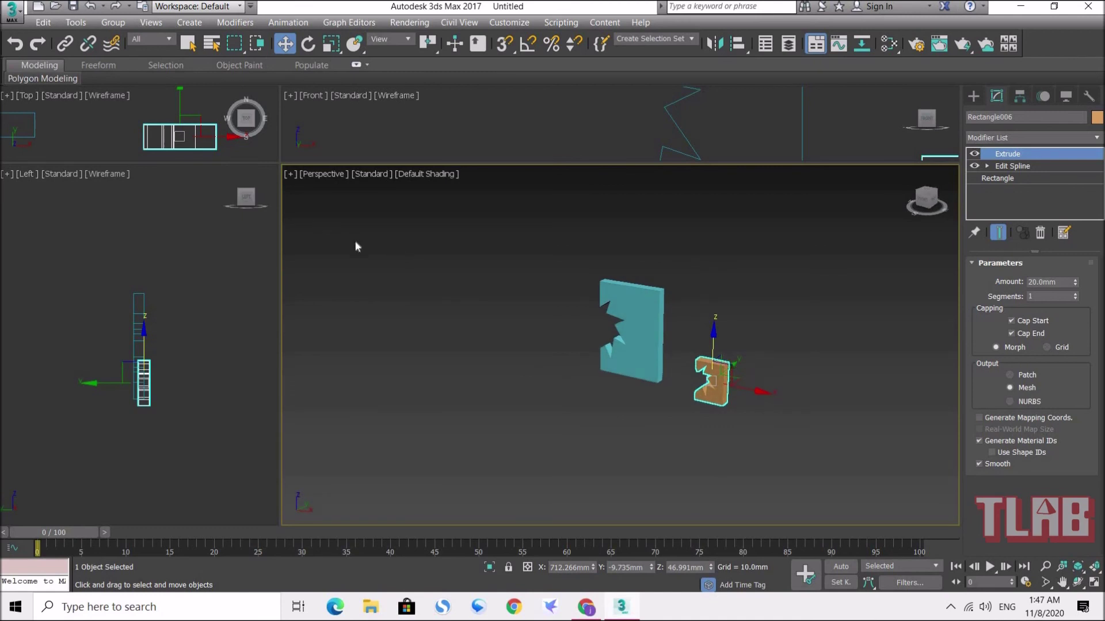